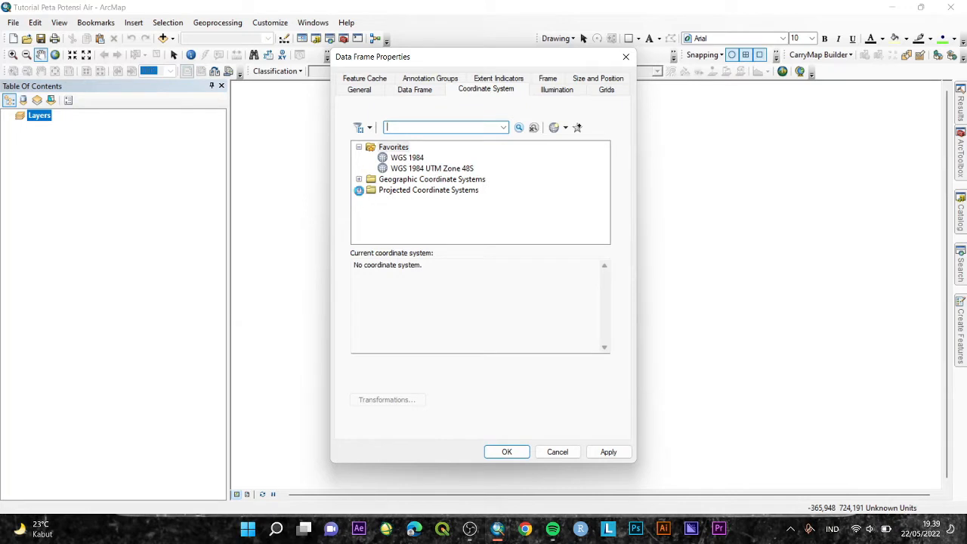
Set the data frame's coordinate system to the projected system WGS 1984 UTM Zone 48S and apply it
{"action": "left_click", "coordinate": [359, 190]}
{"action": "scroll", "coordinate": [394, 211], "scroll_direction": "down", "scroll_amount": 2}
{"action": "left_click", "coordinate": [371, 211]}
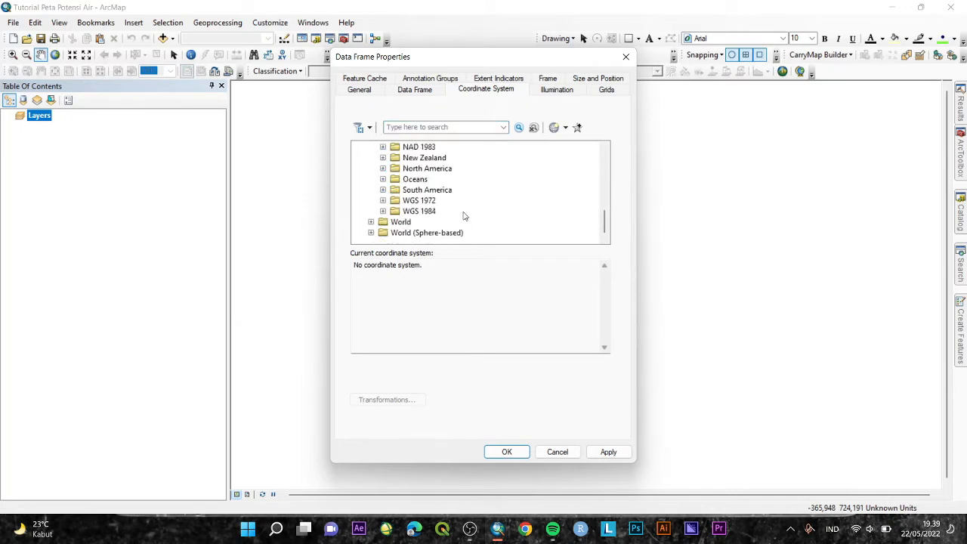
{"action": "left_click", "coordinate": [383, 211]}
{"action": "left_click", "coordinate": [395, 232]}
{"action": "scroll", "coordinate": [468, 217], "scroll_direction": "down", "scroll_amount": 10}
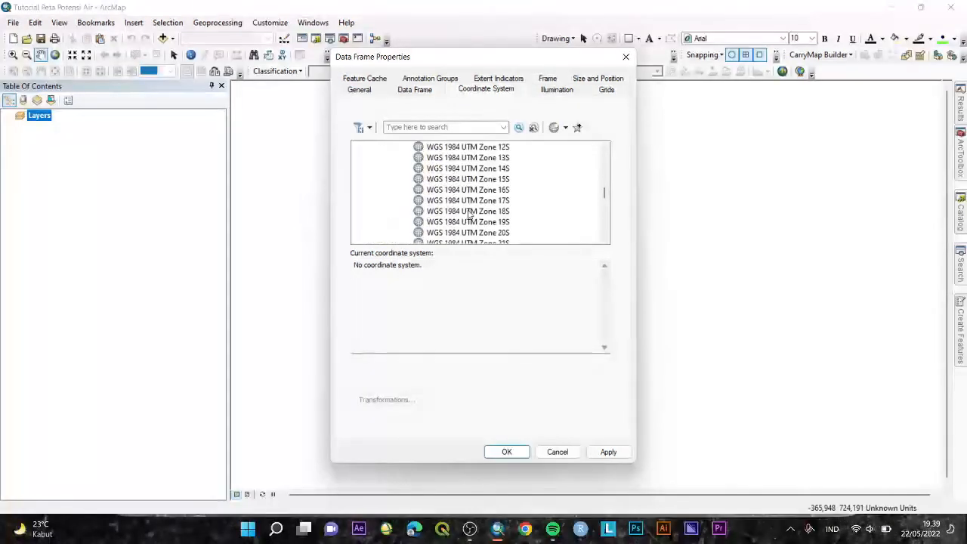
{"action": "scroll", "coordinate": [472, 219], "scroll_direction": "down", "scroll_amount": 8}
{"action": "scroll", "coordinate": [521, 204], "scroll_direction": "up", "scroll_amount": 2}
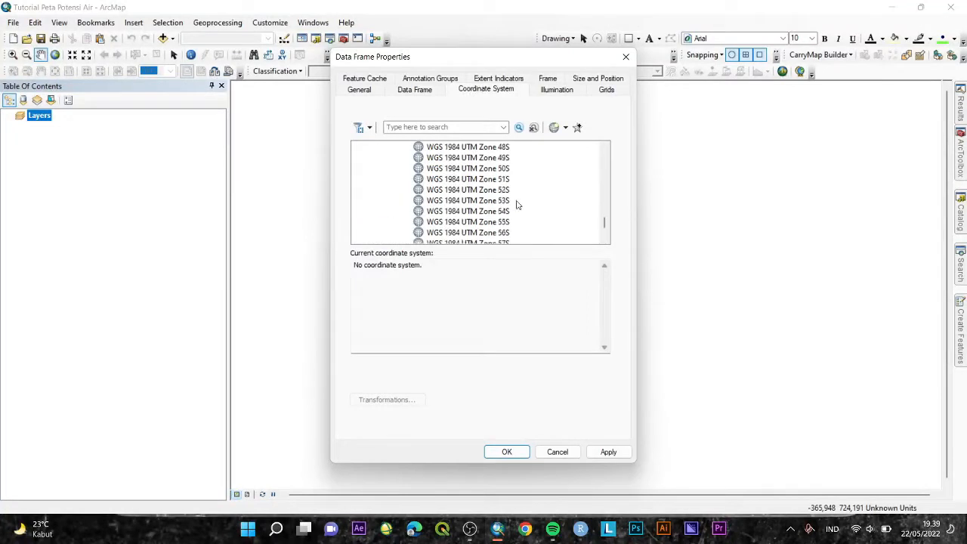
{"action": "left_click", "coordinate": [491, 179]}
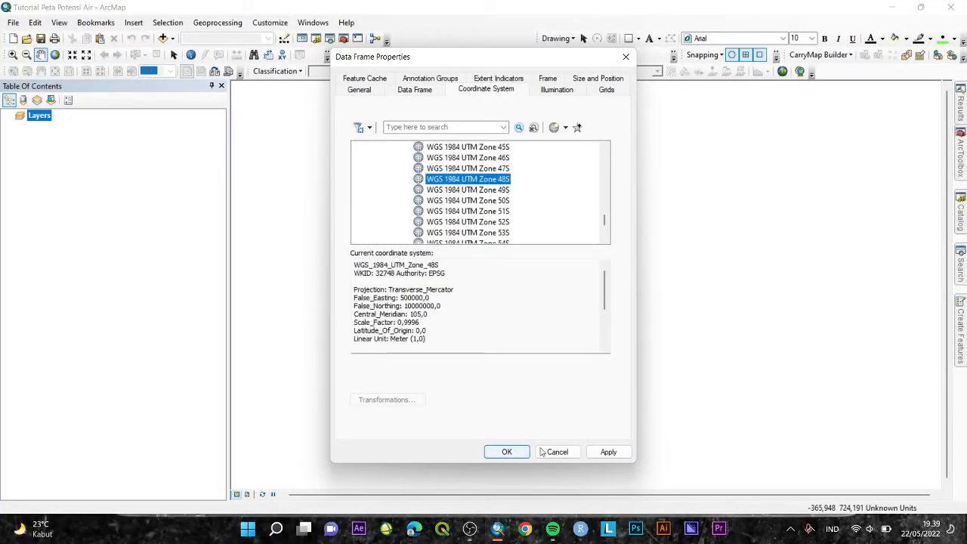
{"action": "left_click", "coordinate": [507, 452]}
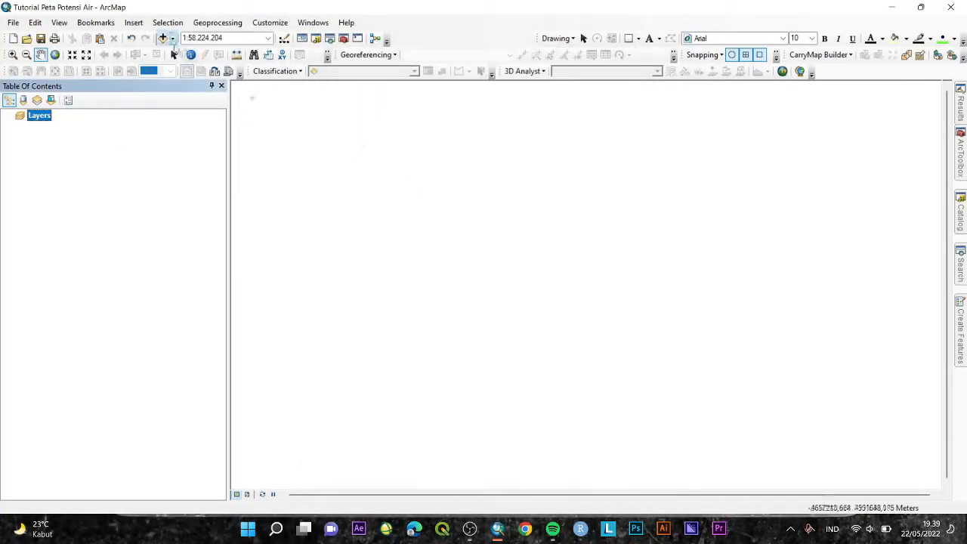
Start adding data to the map and browse up to the list of folder connections
{"action": "left_click", "coordinate": [164, 39]}
{"action": "left_click", "coordinate": [562, 179]}
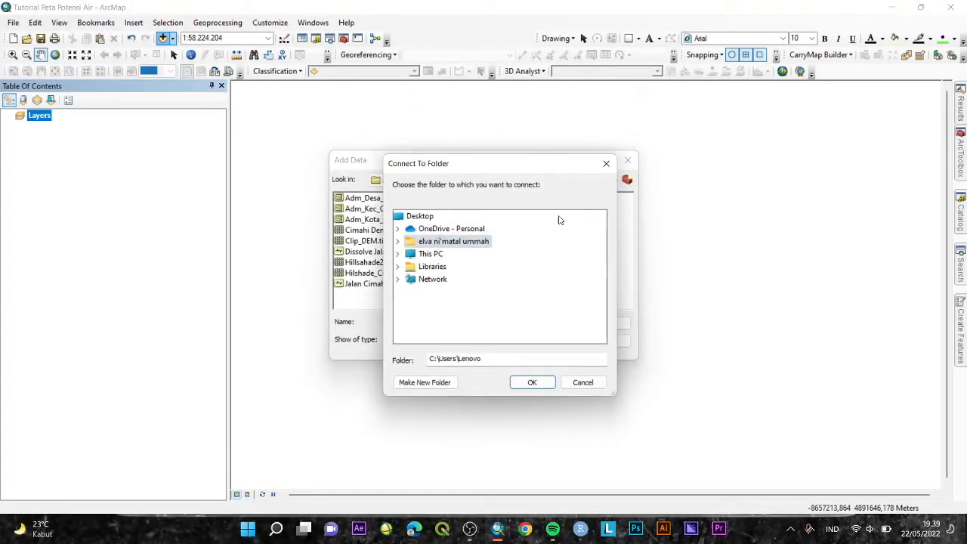
{"action": "left_click", "coordinate": [606, 163]}
{"action": "left_click", "coordinate": [503, 180]}
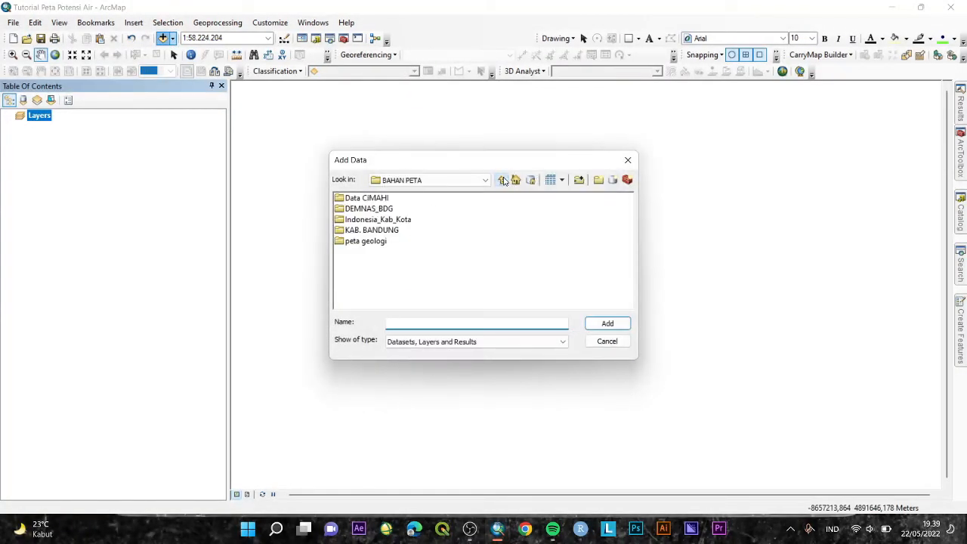
{"action": "left_click", "coordinate": [502, 180]}
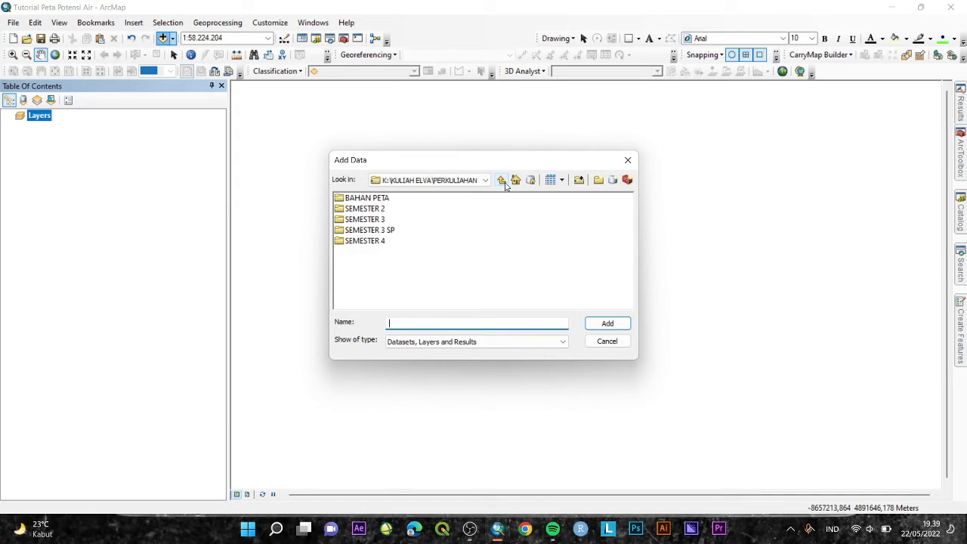
{"action": "left_click", "coordinate": [502, 180]}
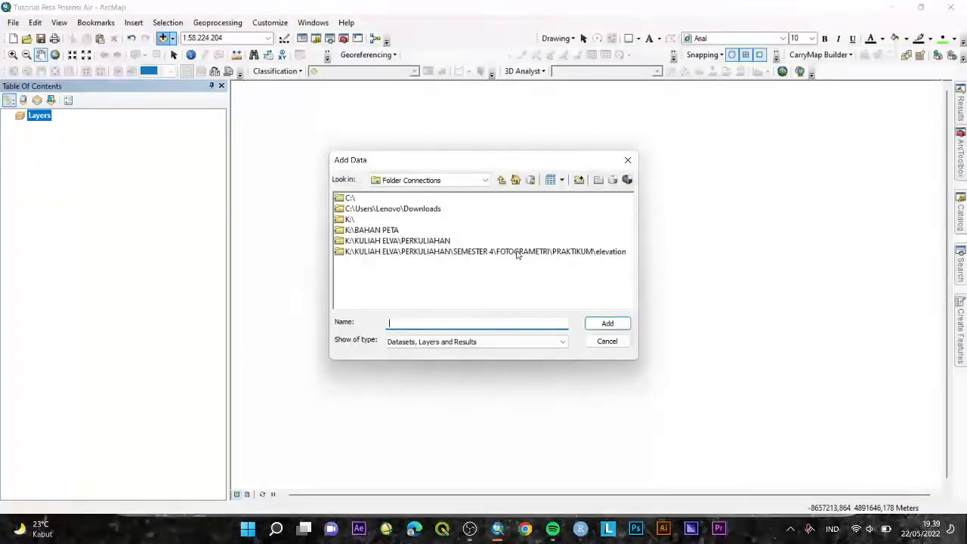
Try to connect the New Volume (K:) drive as a data folder
{"action": "left_click", "coordinate": [579, 179]}
{"action": "left_click", "coordinate": [492, 242]}
{"action": "double_click", "coordinate": [421, 251]}
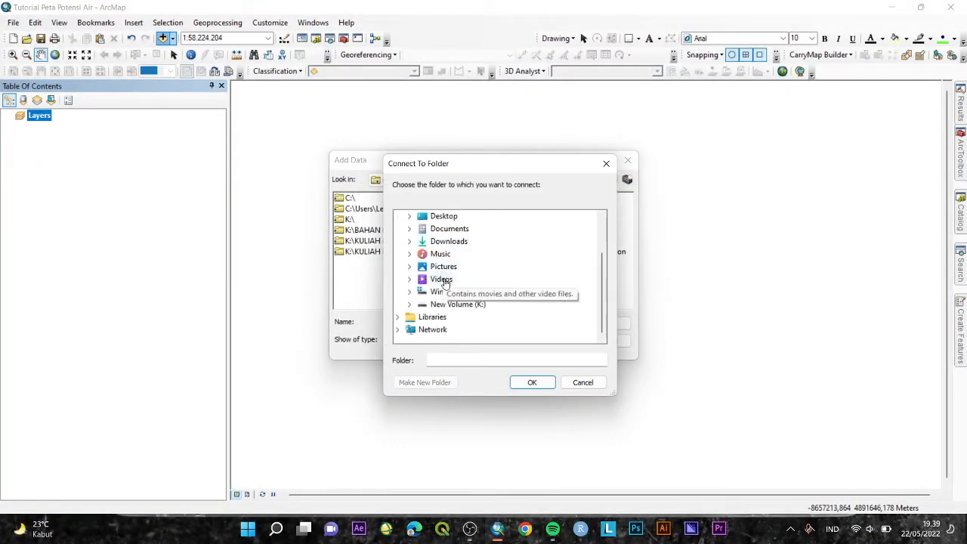
{"action": "double_click", "coordinate": [443, 302]}
{"action": "left_click", "coordinate": [532, 383]}
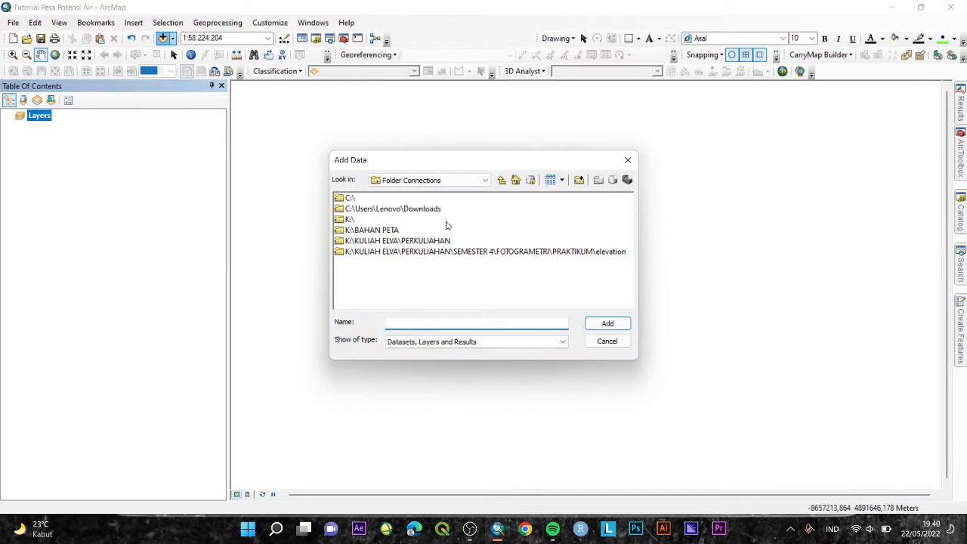
{"action": "left_click", "coordinate": [464, 251]}
{"action": "left_click", "coordinate": [421, 241]}
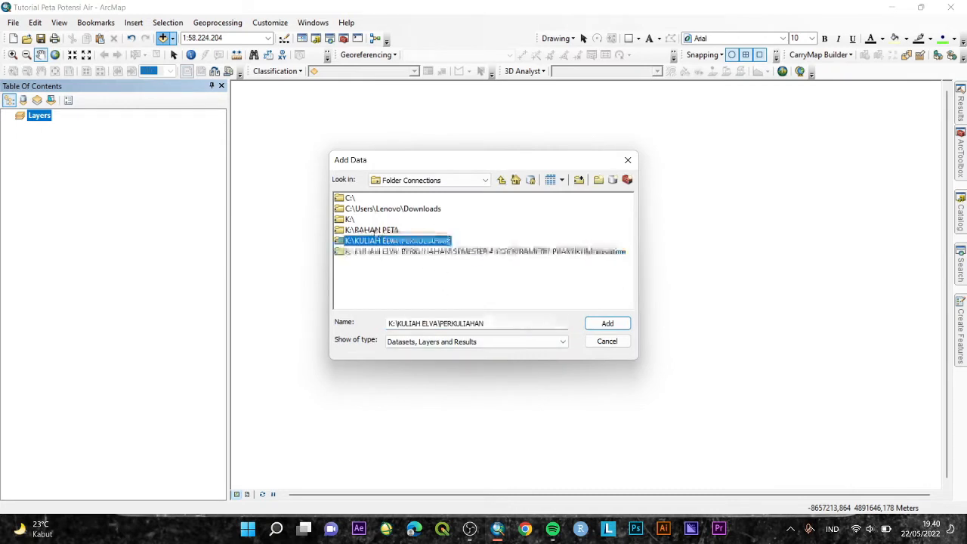
{"action": "left_click", "coordinate": [502, 181]}
{"action": "left_click", "coordinate": [486, 180]}
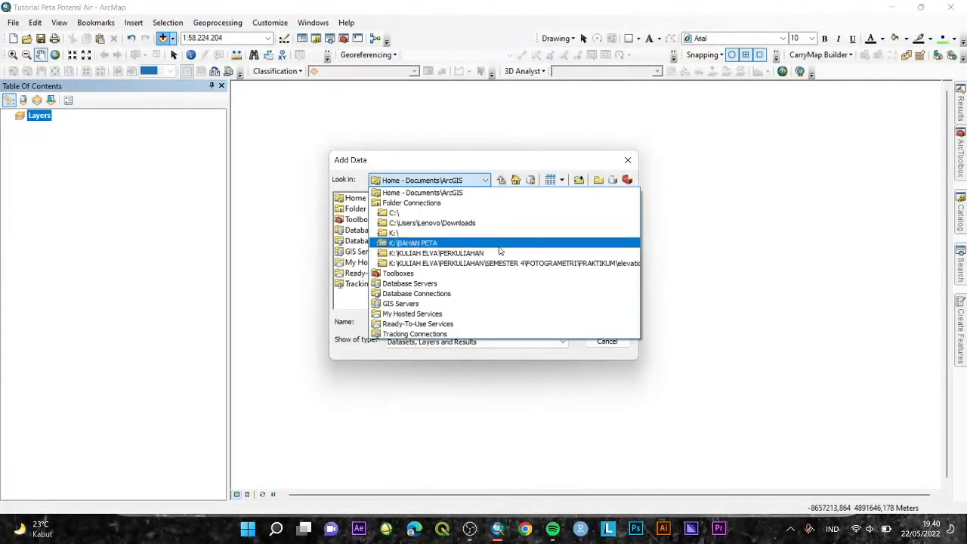
{"action": "left_click", "coordinate": [515, 180]}
{"action": "left_click", "coordinate": [515, 180]}
{"action": "left_click", "coordinate": [530, 180]}
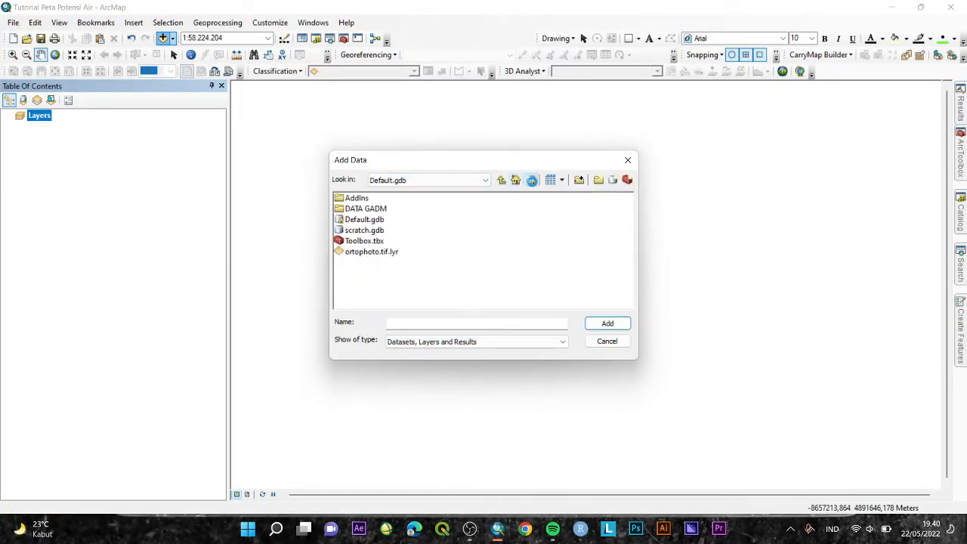
{"action": "left_click", "coordinate": [485, 180]}
Connect to the PRAKTIKUM folder on the K: drive as the data source
{"action": "left_click", "coordinate": [583, 184]}
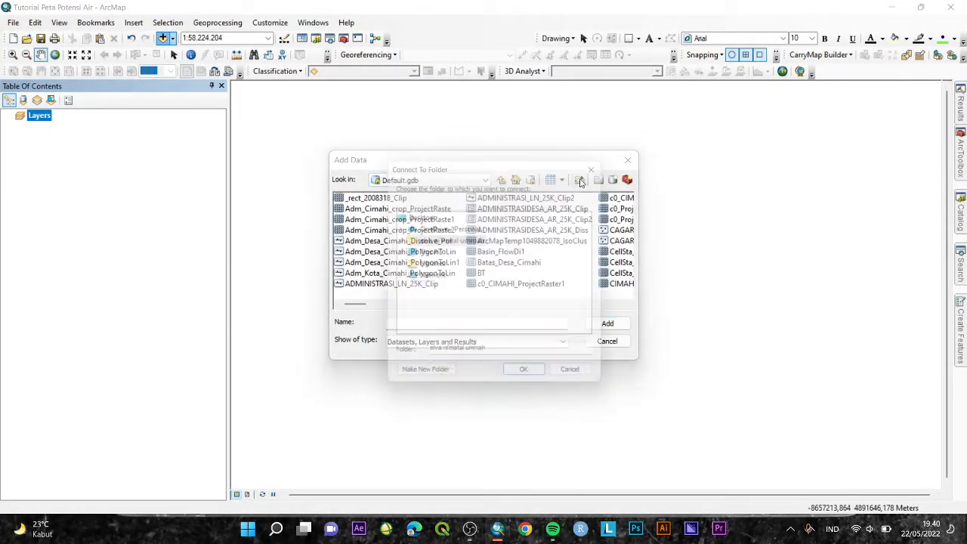
{"action": "double_click", "coordinate": [423, 255]}
{"action": "double_click", "coordinate": [457, 303]}
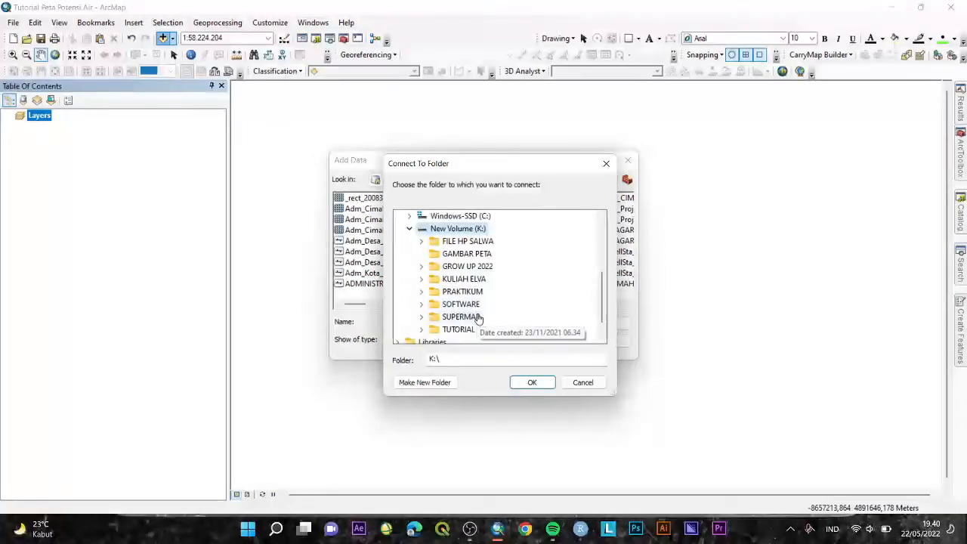
{"action": "double_click", "coordinate": [457, 291]}
{"action": "left_click", "coordinate": [531, 382]}
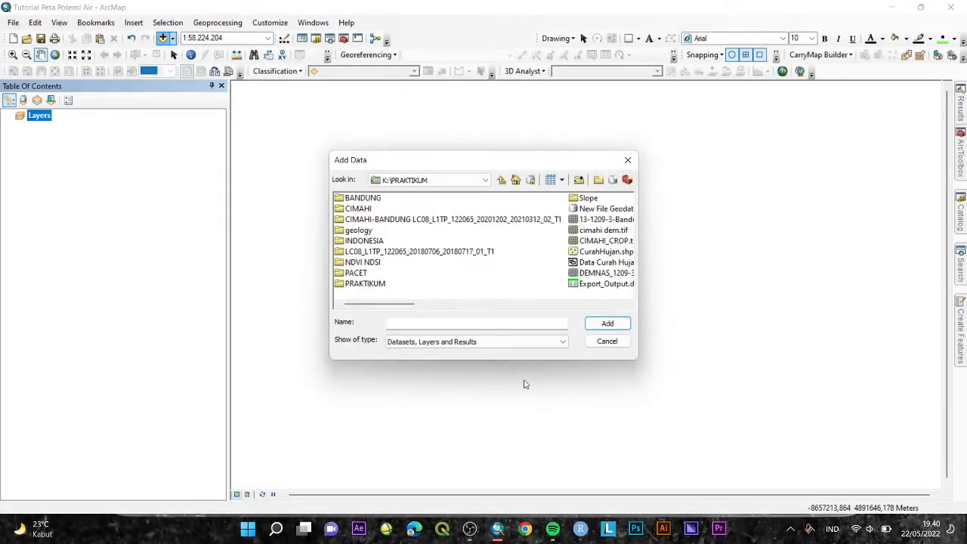
{"action": "double_click", "coordinate": [369, 211]}
{"action": "left_click", "coordinate": [359, 199]}
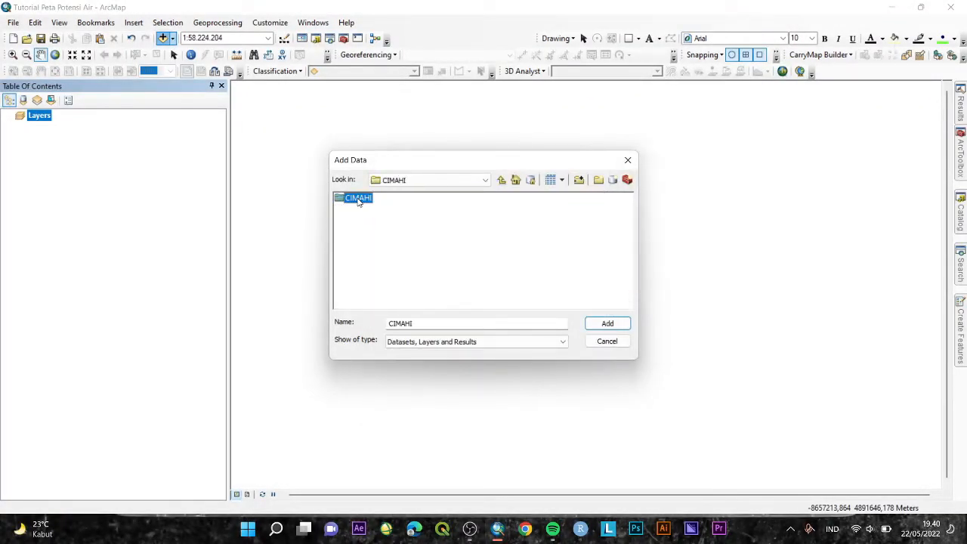
{"action": "left_click", "coordinate": [501, 179]}
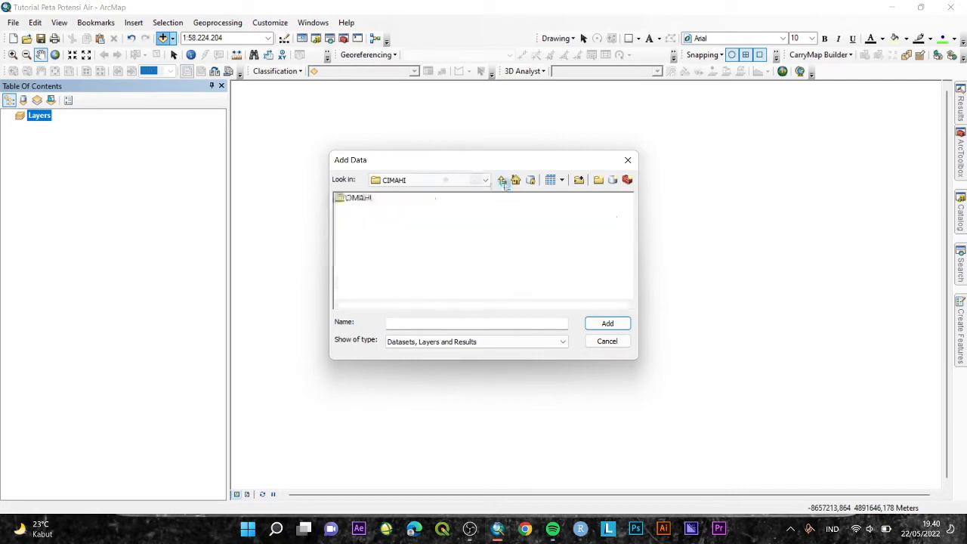
{"action": "left_click", "coordinate": [501, 180]}
Add the B3 and B5 TIF bands from the CIMAHI-BANDUNG LC08_L1TP_122065_20201202_20210312_02_T1 folder to the map
{"action": "double_click", "coordinate": [408, 218]}
{"action": "left_click", "coordinate": [495, 252]}
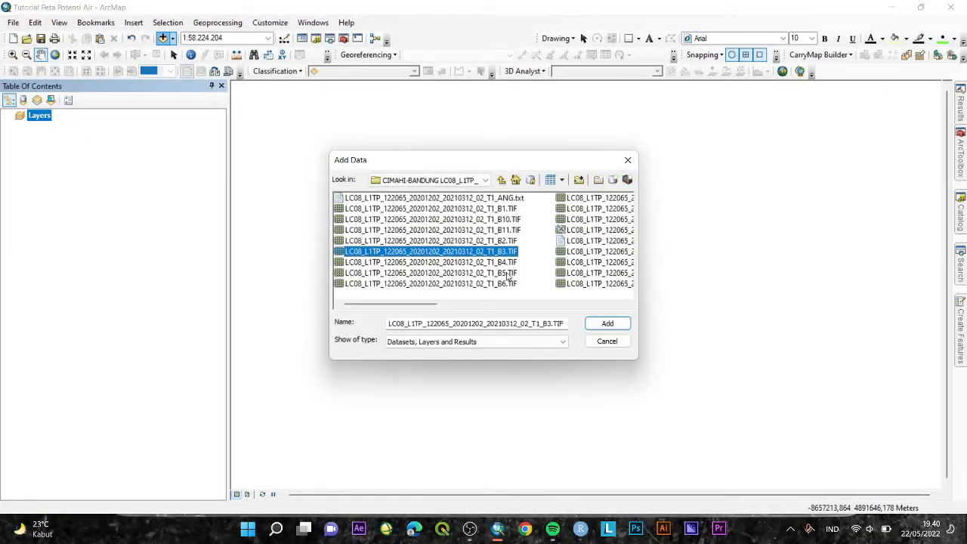
{"action": "left_click", "coordinate": [508, 273], "text": "ctrl"}
{"action": "left_click", "coordinate": [610, 325]}
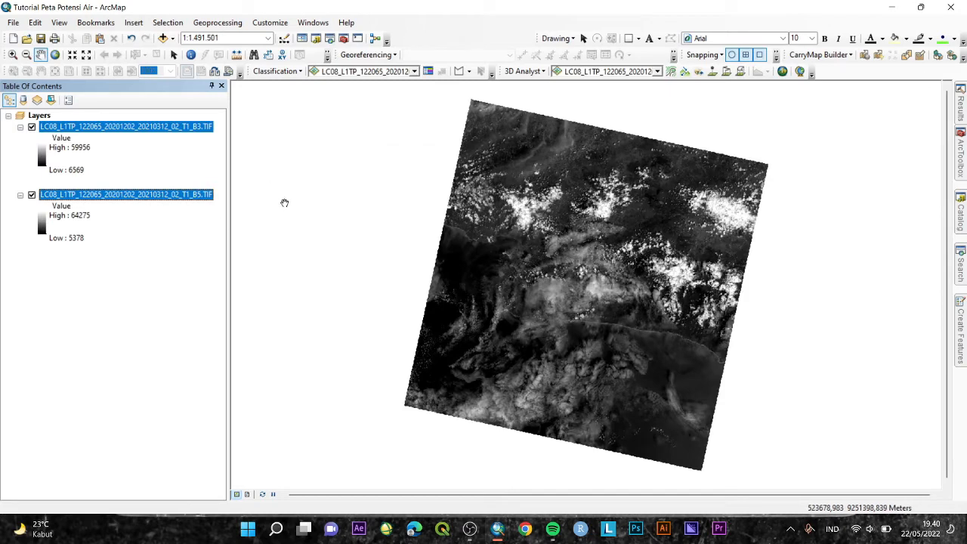
Search for the Raster Calculator tool and open it
{"action": "left_click", "coordinate": [961, 264]}
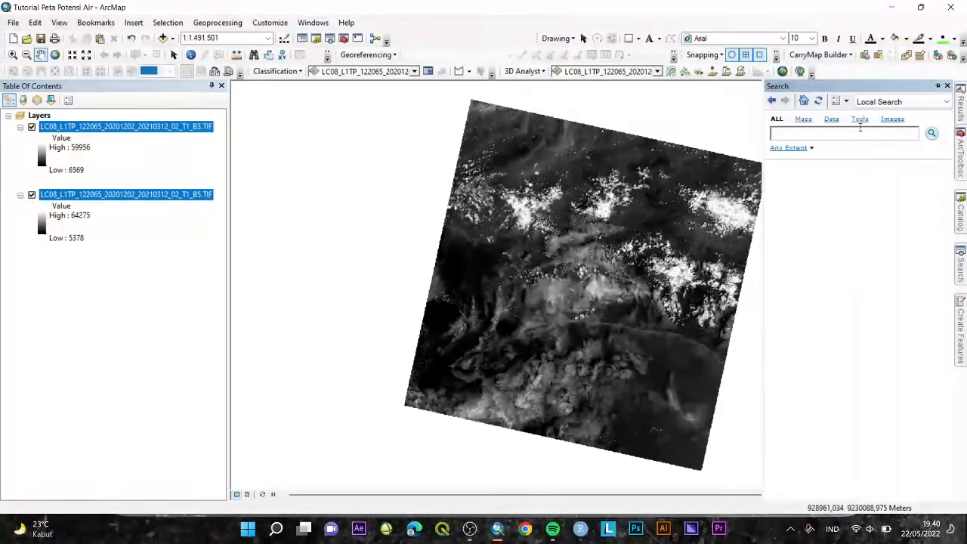
{"action": "type", "text": "Raster Calculat"}
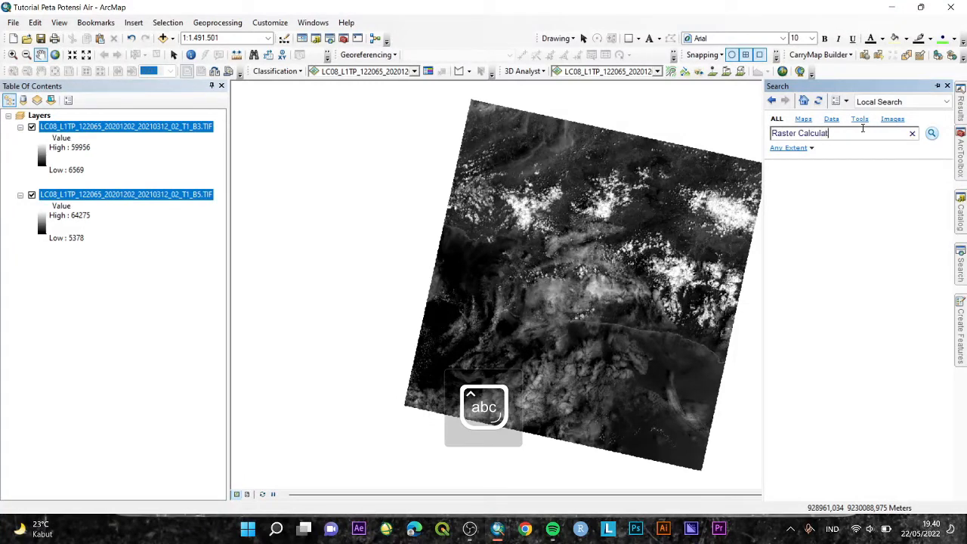
{"action": "type", "text": "or"}
{"action": "key", "text": "Return"}
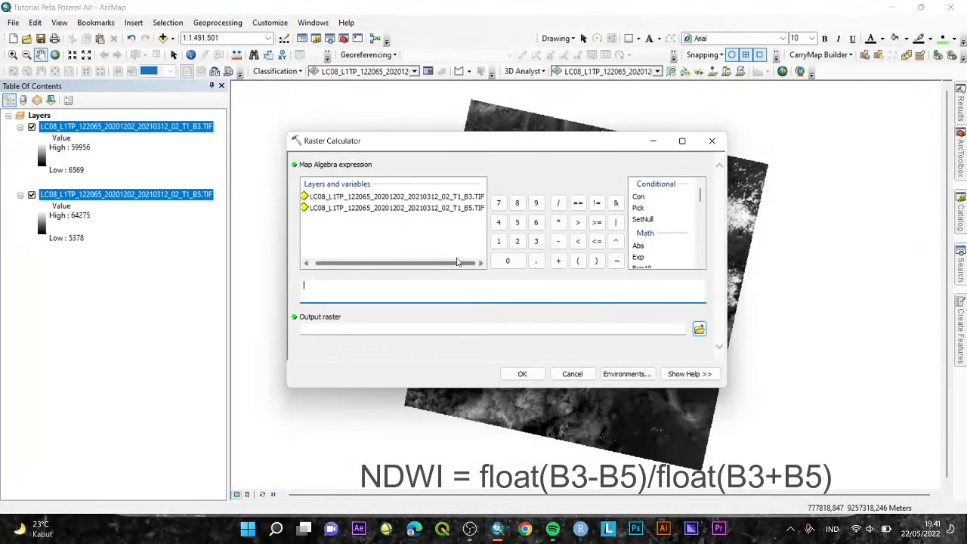
Build the first part of the NDWI expression as Float of the B3 band minus the B5 band
{"action": "scroll", "coordinate": [650, 227], "scroll_direction": "down", "scroll_amount": 3}
{"action": "left_click", "coordinate": [640, 196]}
{"action": "double_click", "coordinate": [640, 195]}
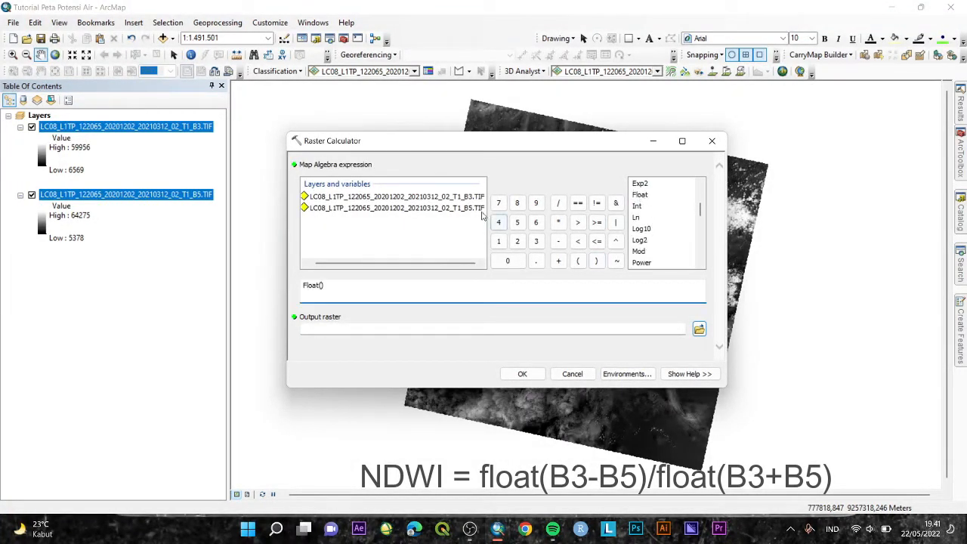
{"action": "double_click", "coordinate": [393, 196]}
{"action": "left_click", "coordinate": [558, 241]}
{"action": "double_click", "coordinate": [459, 206]}
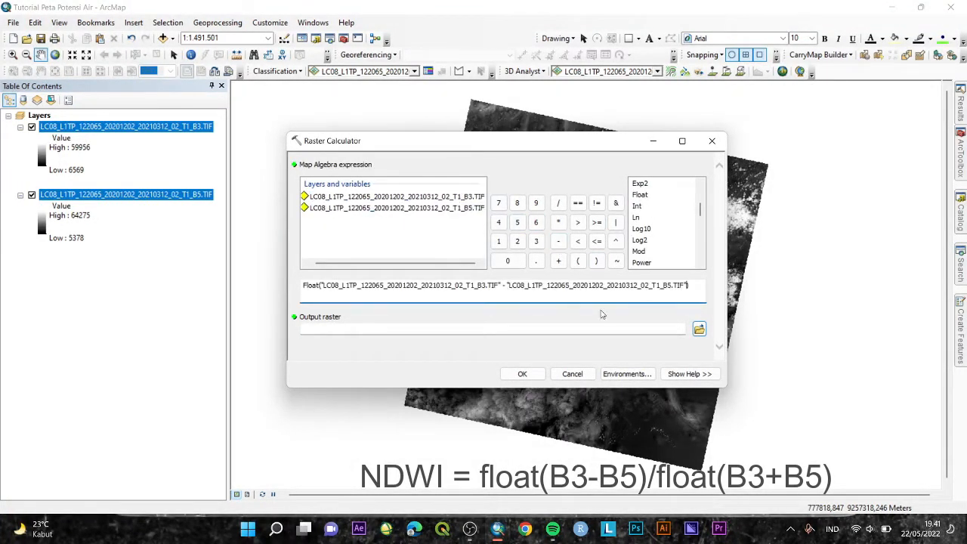
Divide the expression by Float of the B3 band plus the B5 band and run the raster calculation
{"action": "left_click", "coordinate": [558, 203]}
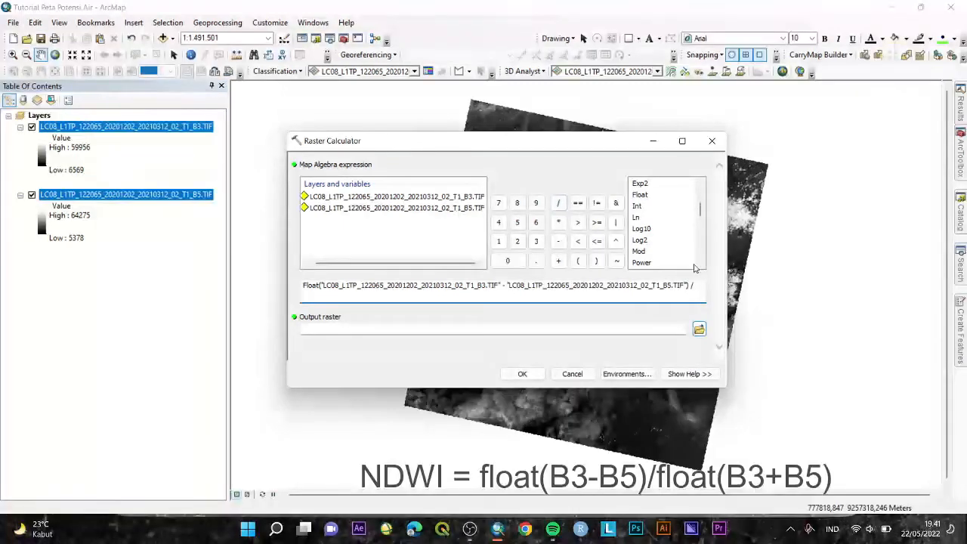
{"action": "double_click", "coordinate": [640, 196]}
{"action": "double_click", "coordinate": [465, 197]}
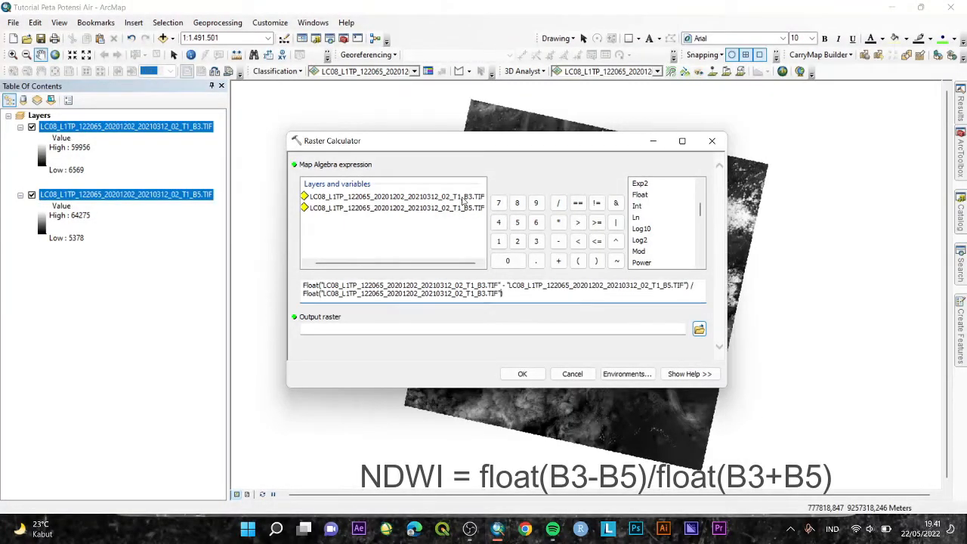
{"action": "left_click", "coordinate": [558, 260]}
{"action": "left_click", "coordinate": [477, 209]}
{"action": "double_click", "coordinate": [477, 210]}
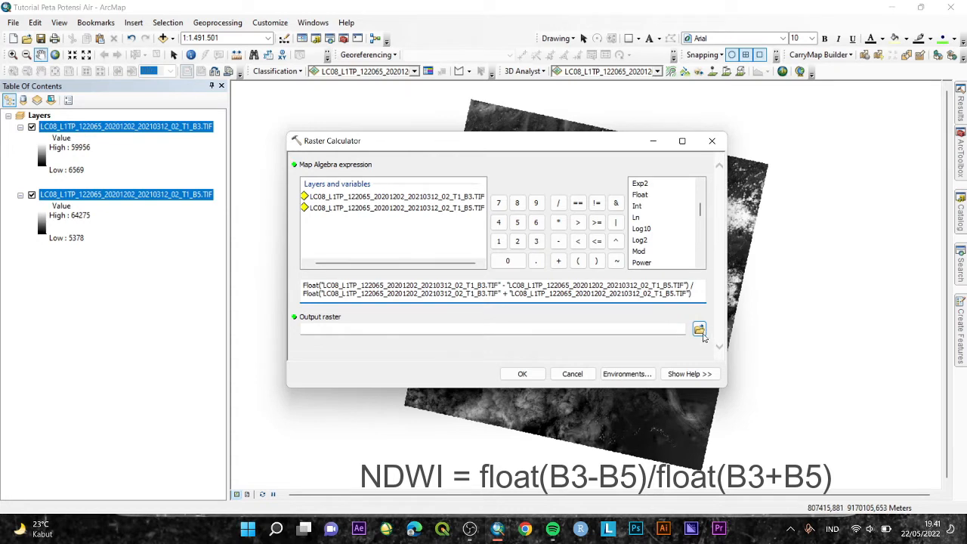
{"action": "left_click", "coordinate": [538, 375]}
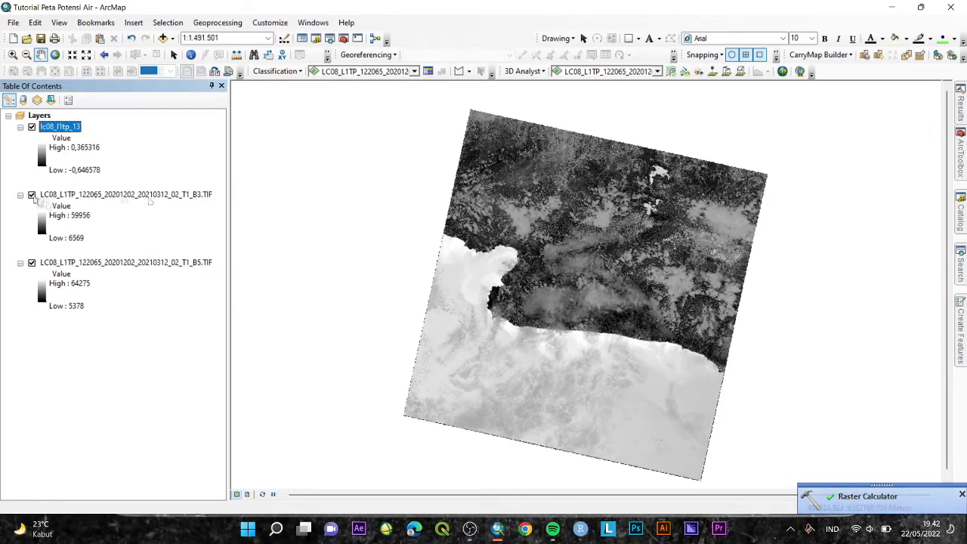
Hide the original B3 and B5 band layers so that only the calculated raster is displayed
{"action": "left_click", "coordinate": [32, 195]}
{"action": "left_click", "coordinate": [31, 262]}
{"action": "left_click_drag", "start_coordinate": [637, 261], "coordinate": [592, 245]}
Add the Adm_Kota_Cimahi.shp city boundary from the Data CIMAHI folder to the map
{"action": "left_click", "coordinate": [162, 38]}
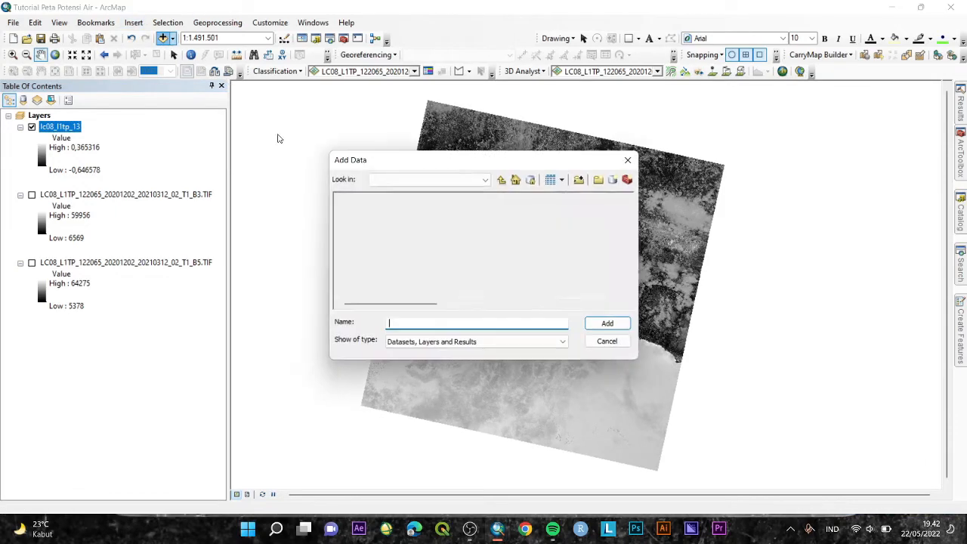
{"action": "left_click", "coordinate": [502, 181]}
{"action": "left_click", "coordinate": [501, 180]}
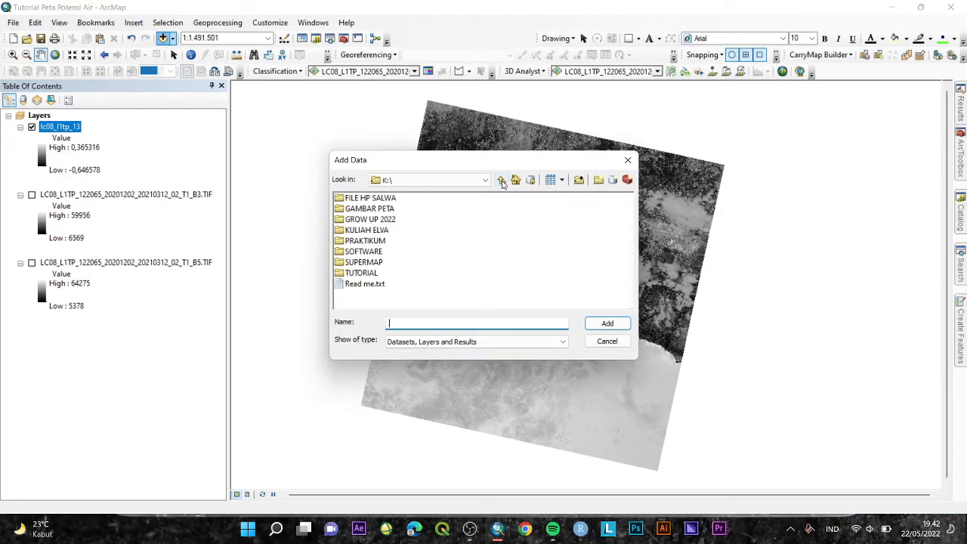
{"action": "double_click", "coordinate": [363, 230]}
{"action": "double_click", "coordinate": [374, 262]}
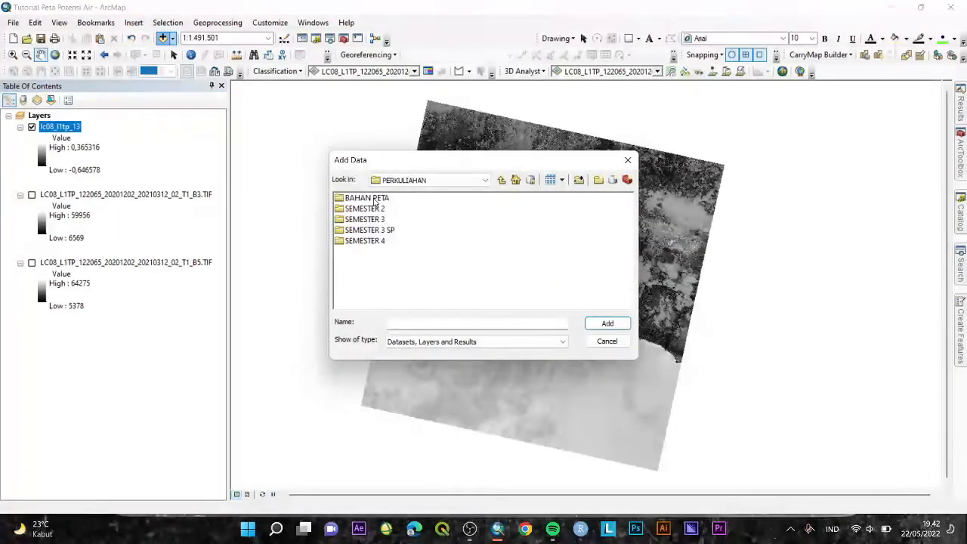
{"action": "double_click", "coordinate": [370, 200]}
{"action": "double_click", "coordinate": [370, 198]}
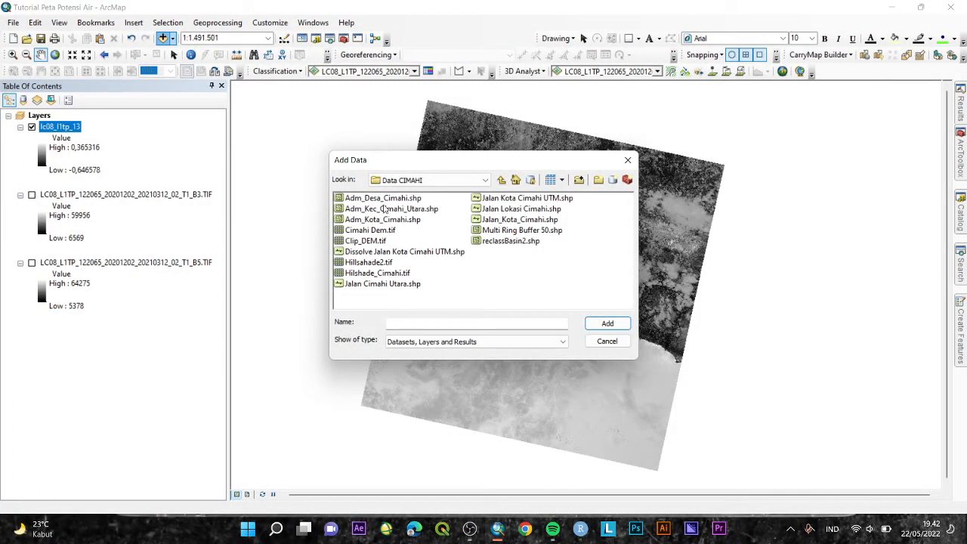
{"action": "left_click", "coordinate": [386, 199]}
{"action": "left_click", "coordinate": [396, 219]}
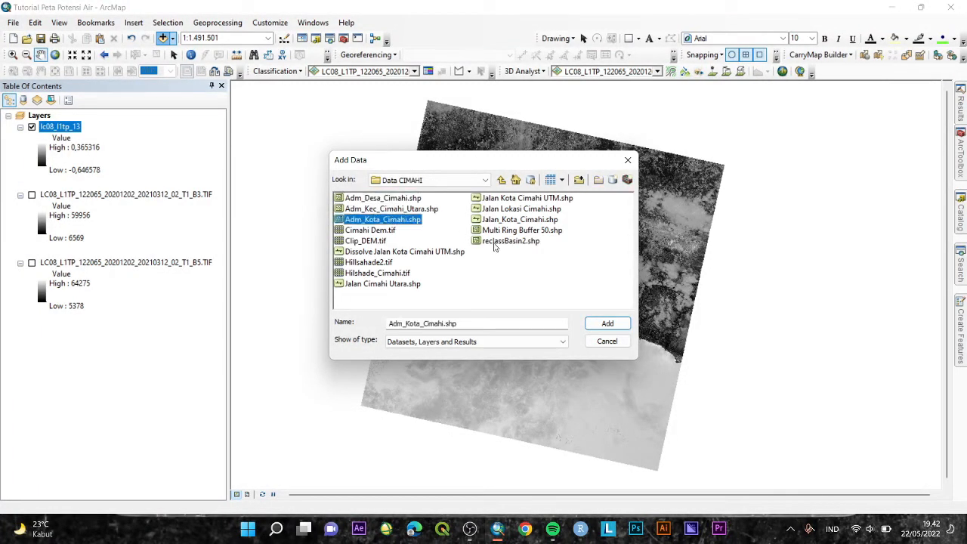
{"action": "left_click", "coordinate": [609, 322]}
{"action": "scroll", "coordinate": [650, 249], "scroll_direction": "up", "scroll_amount": 8}
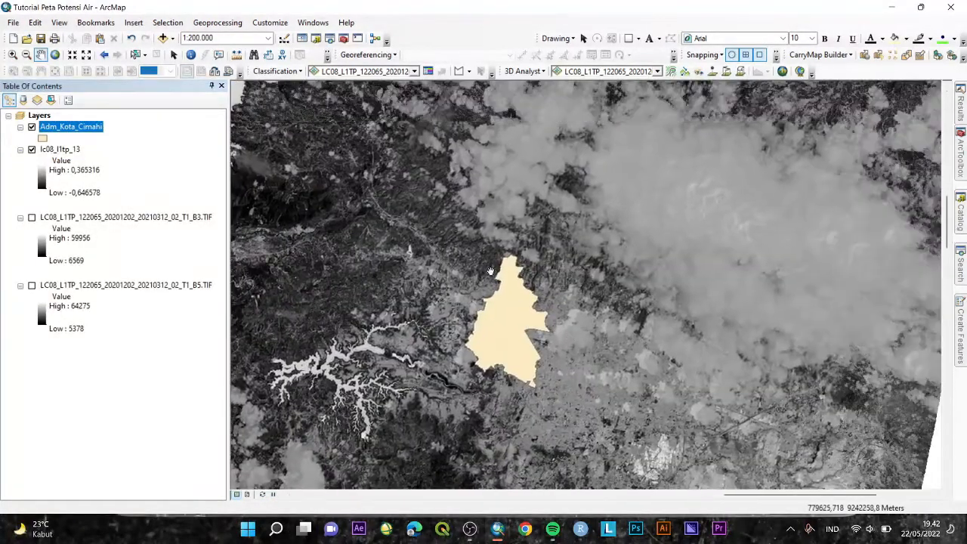
Search the tools for "mask" and open the Extract by Mask tool
{"action": "left_click", "coordinate": [961, 266]}
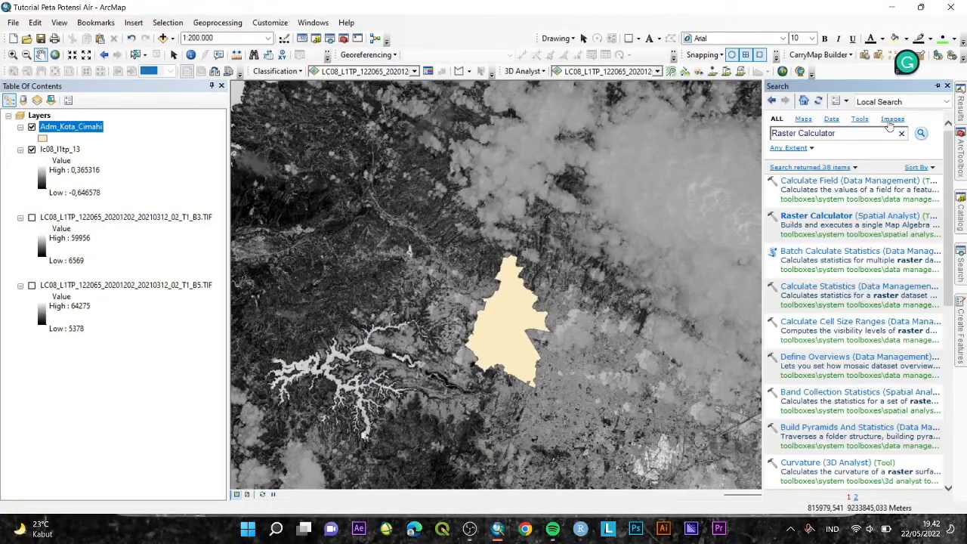
{"action": "type", "text": "E"}
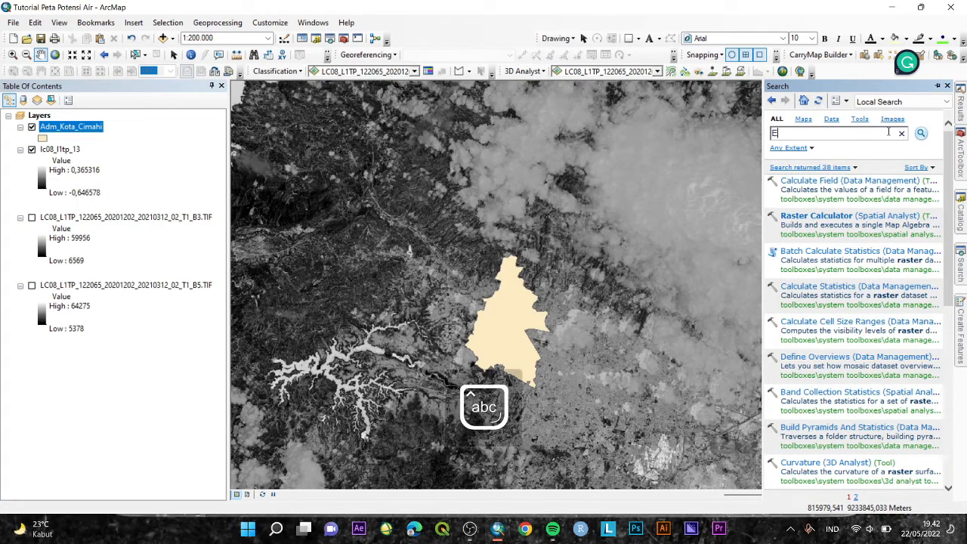
{"action": "type", "text": "xtr"}
{"action": "key", "text": "ctrl+a"}
{"action": "type", "text": "m"}
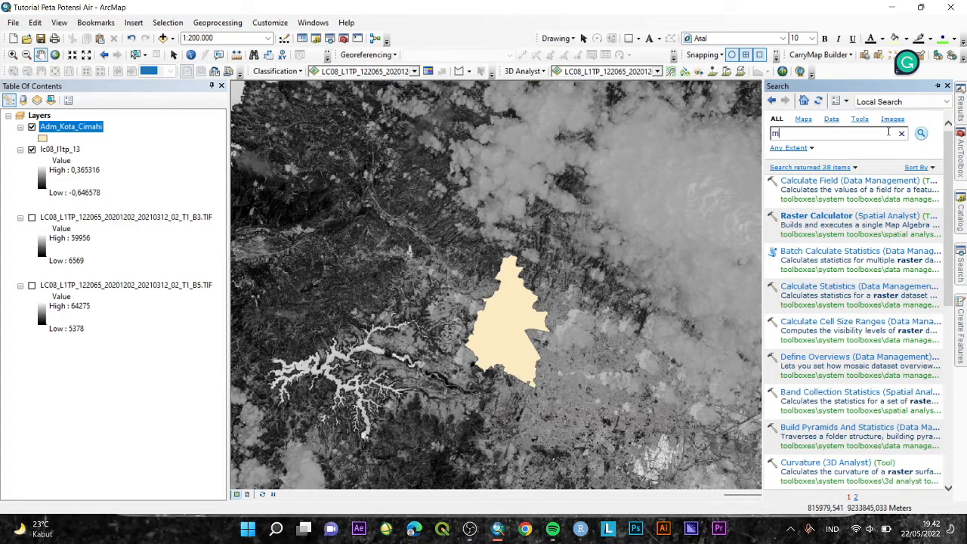
{"action": "type", "text": "ask"}
{"action": "key", "text": "Return"}
{"action": "left_click", "coordinate": [805, 330]}
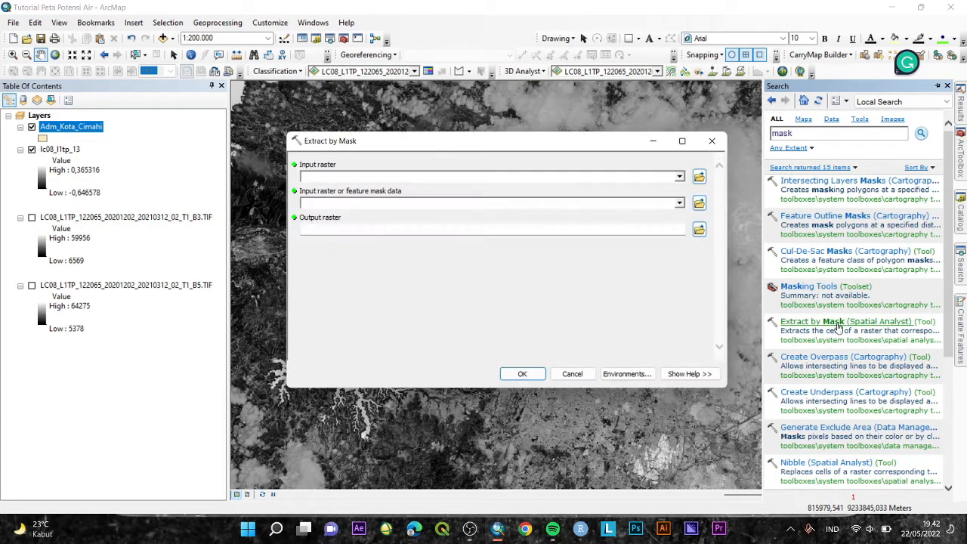
Extract the lc08_l1tp_13 raster with Adm_Kota_Cimahi as the mask and name the output raster LCimahi
{"action": "left_click", "coordinate": [680, 177]}
{"action": "left_click", "coordinate": [315, 187]}
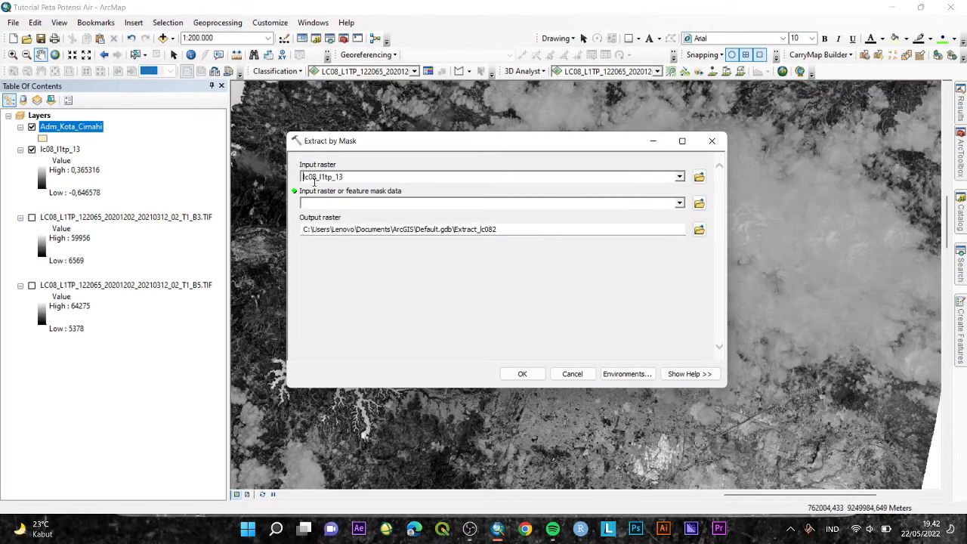
{"action": "left_click", "coordinate": [679, 204]}
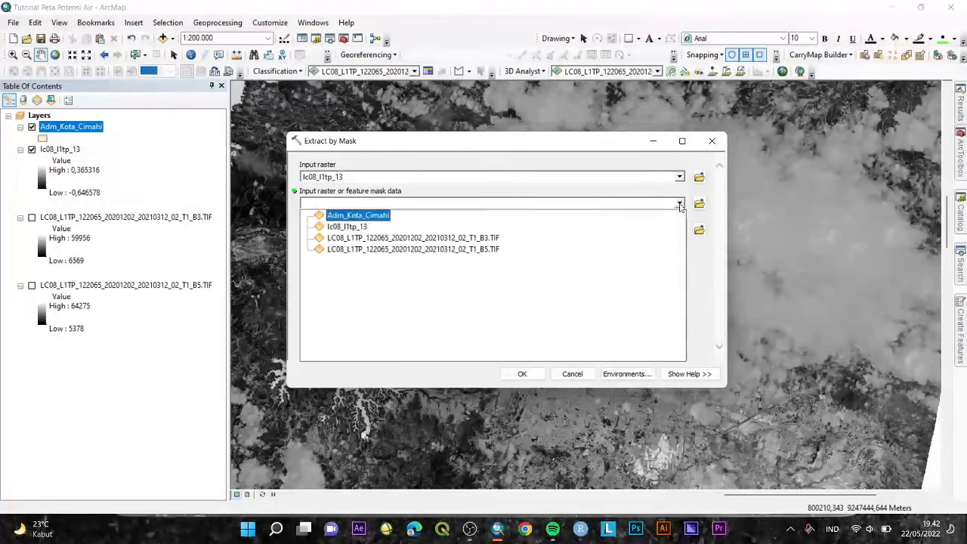
{"action": "left_click", "coordinate": [356, 210]}
{"action": "left_click", "coordinate": [513, 228]}
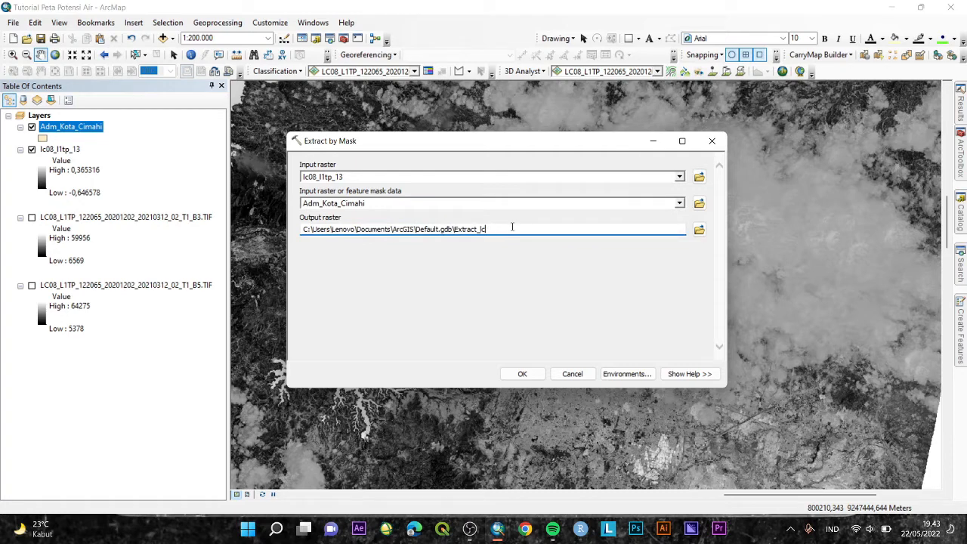
{"action": "key", "text": "Caps_Lock"}
{"action": "type", "text": "LCimahi"}
{"action": "left_click", "coordinate": [523, 374]}
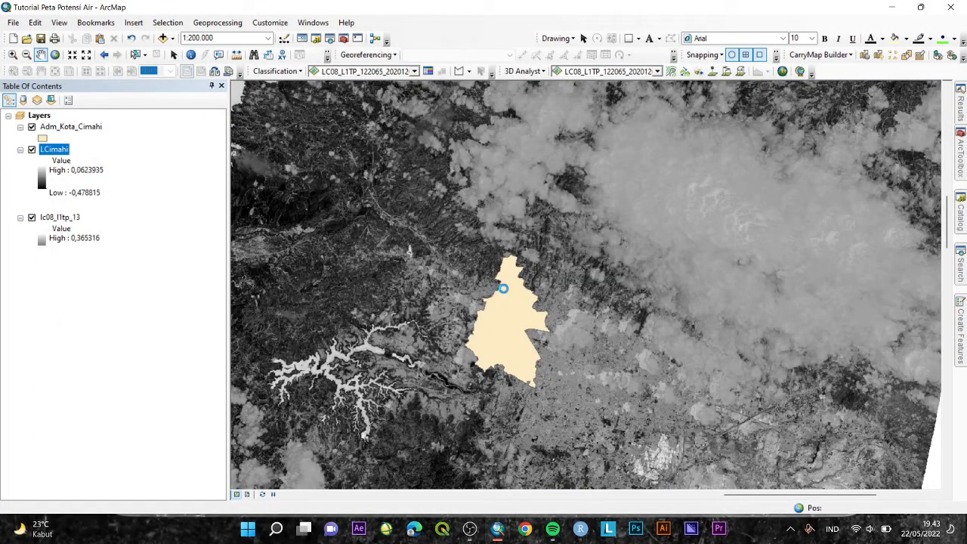
Hide the lc08_l1tp_13 and Adm_Kota_Cimahi layers so that only the clipped LCimahi raster is displayed
{"action": "left_click", "coordinate": [32, 217]}
{"action": "left_click", "coordinate": [32, 127]}
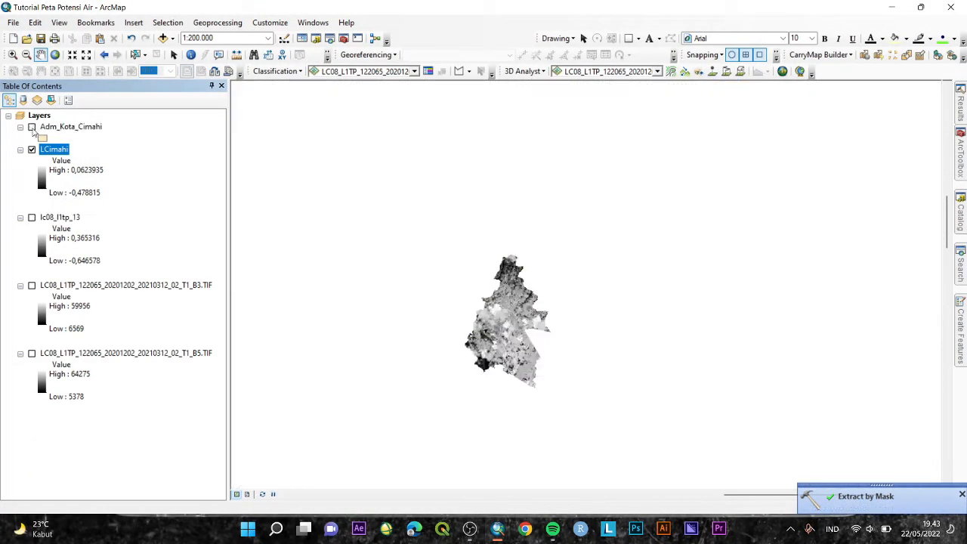
{"action": "scroll", "coordinate": [522, 310], "scroll_direction": "up", "scroll_amount": 3}
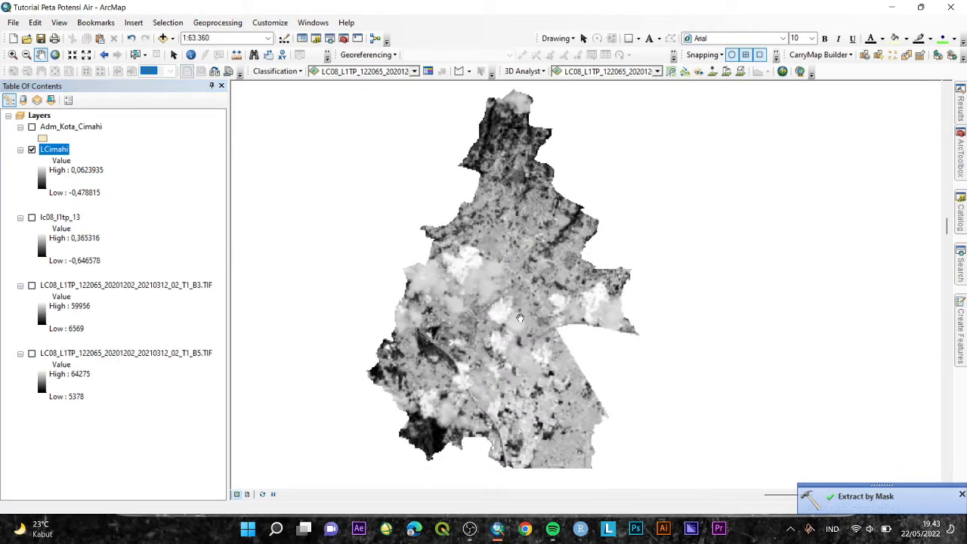
Open the advanced labeling of LCimahi's stretched symbology and generate labels for 4 intervals
{"action": "right_click", "coordinate": [62, 149]}
{"action": "left_click", "coordinate": [121, 327]}
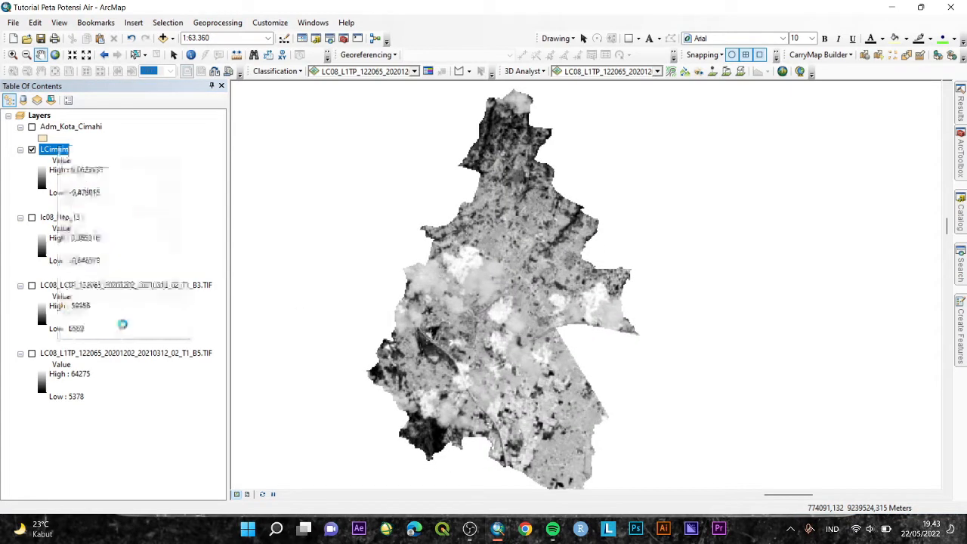
{"action": "left_click", "coordinate": [467, 130]}
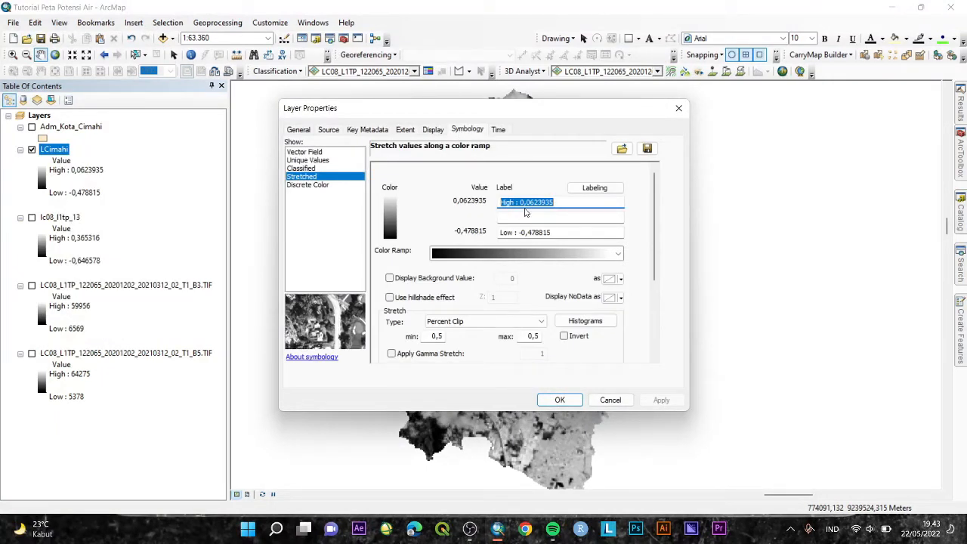
{"action": "left_click", "coordinate": [597, 187]}
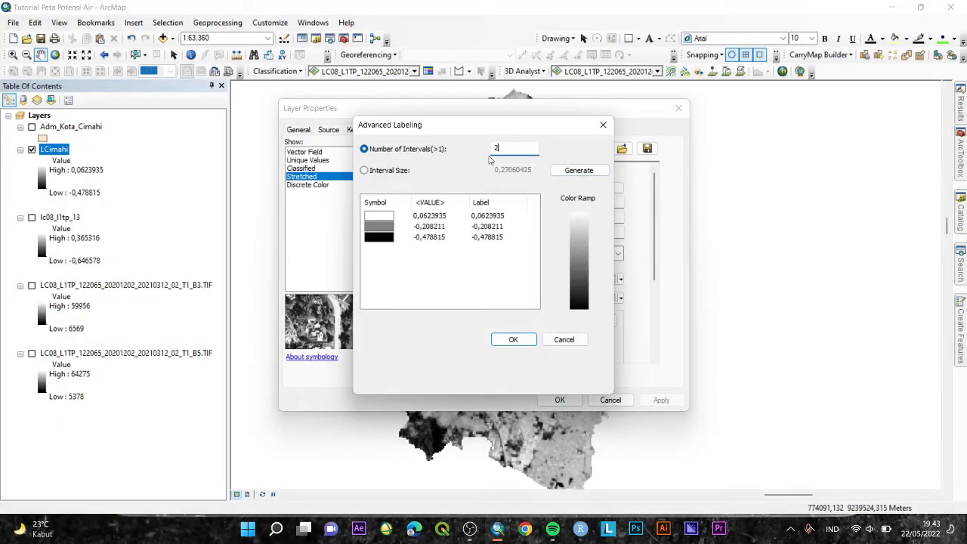
{"action": "type", "text": "4"}
{"action": "left_click", "coordinate": [572, 174]}
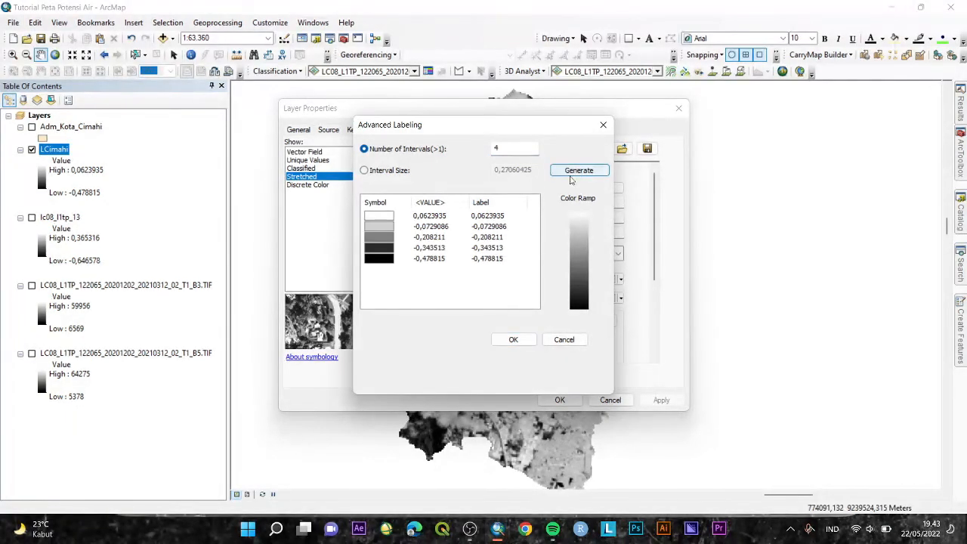
Label the highest value in the advanced labeling list "Potensi Air Tanah Sangat Tinggi"
{"action": "left_click", "coordinate": [478, 220]}
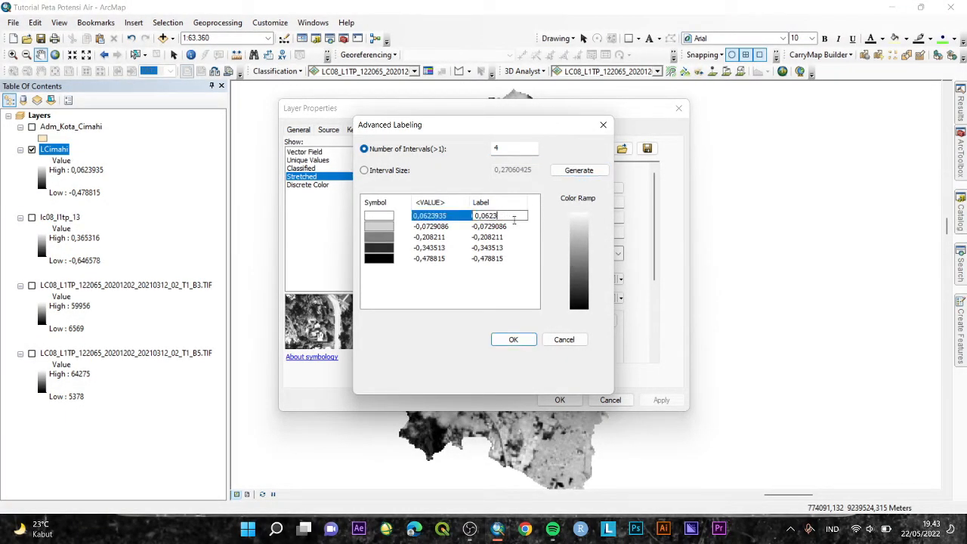
{"action": "key", "text": "BackSpace"}
{"action": "key", "text": "BackSpace"}
{"action": "key", "text": "BackSpace"}
{"action": "key", "text": "BackSpace"}
{"action": "key", "text": "BackSpace"}
{"action": "key", "text": "BackSpace"}
{"action": "key", "text": "Caps_Lock"}
{"action": "type", "text": "Potensi Ai"}
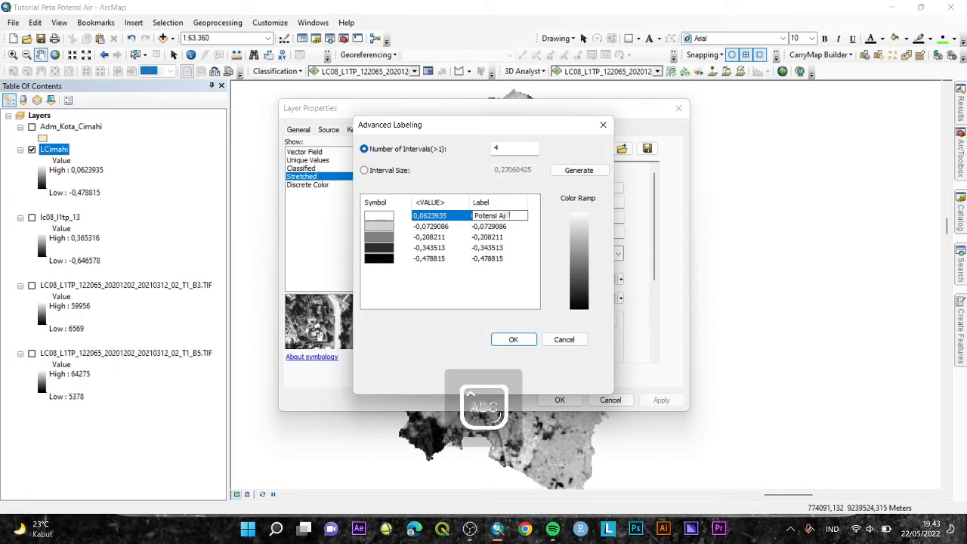
{"action": "type", "text": "r Tanah Sangat Tinggi"}
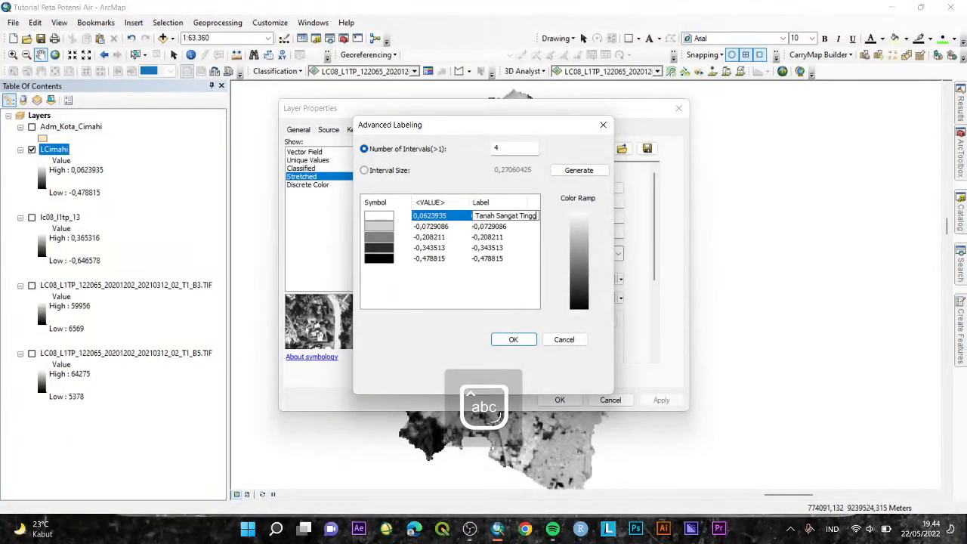
Label the second-highest value "Potensi Air Tanah Tinggi" and the middle value "Potensi AirTanah Sedang"
{"action": "key", "text": "Down"}
{"action": "type", "text": "Potens"}
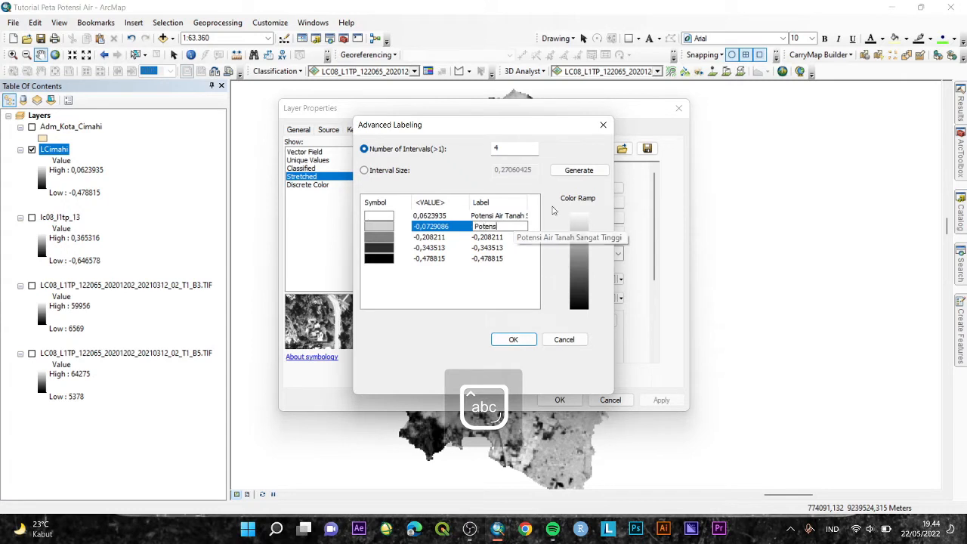
{"action": "type", "text": "i Air Tanah "}
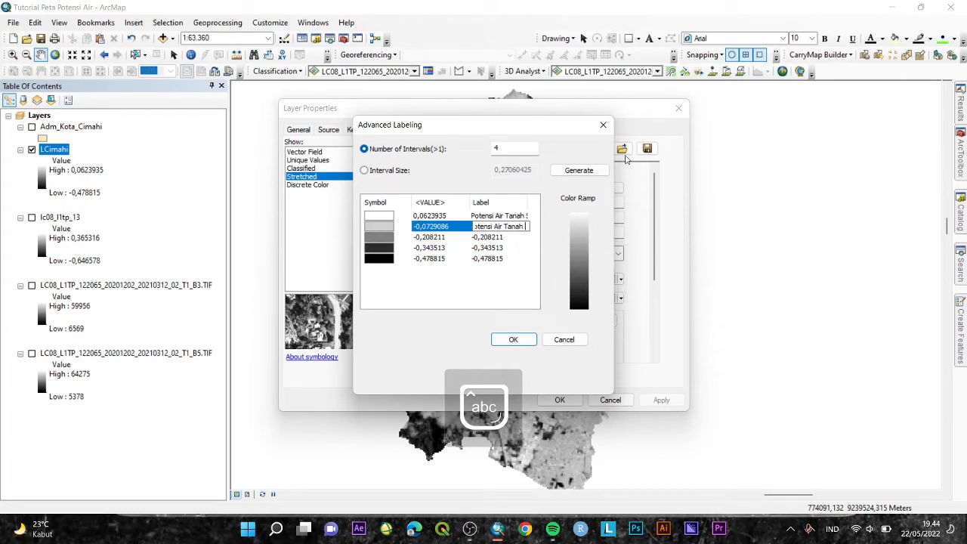
{"action": "type", "text": "Tinggi"}
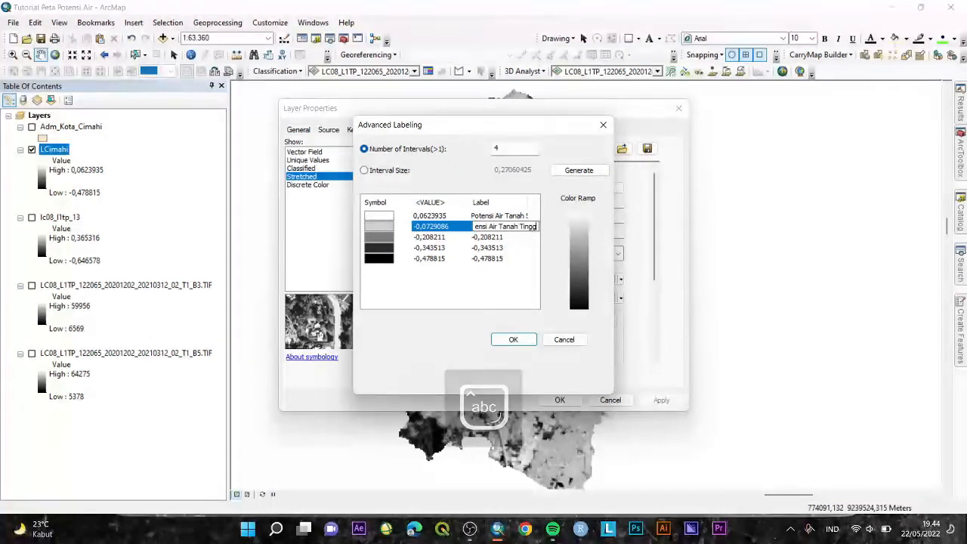
{"action": "key", "text": "Down"}
{"action": "type", "text": "Po"}
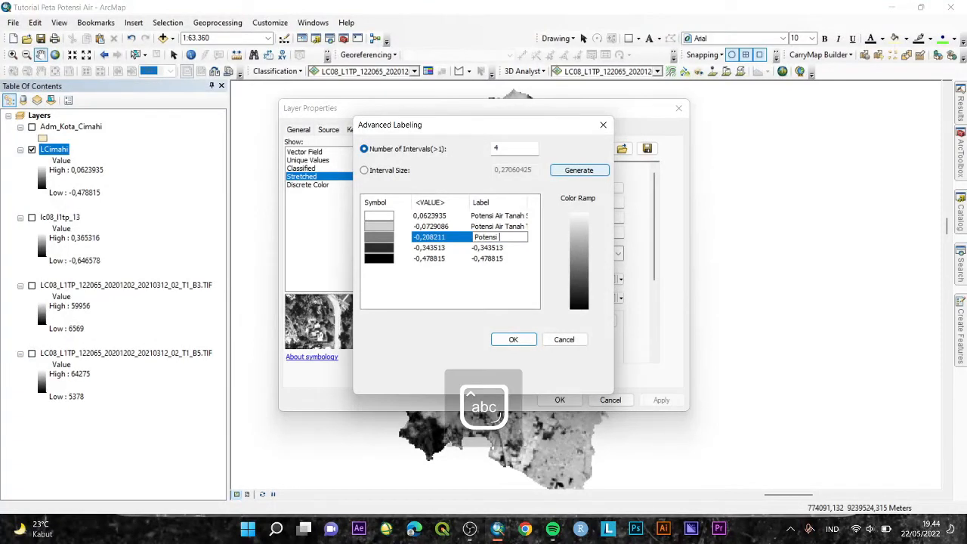
{"action": "type", "text": "tensi AirTanah Seda"}
Label the second-lowest value "Potensi Air Tanah Rendah" and the lowest value "Potensi Air Tanah Sangat Rendah"
{"action": "key", "text": "Down"}
{"action": "type", "text": "Po"}
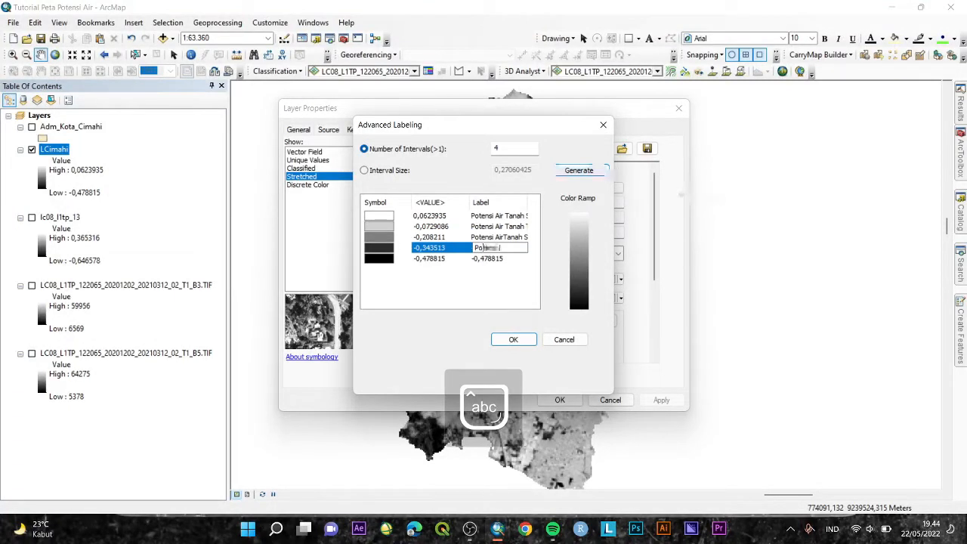
{"action": "type", "text": "tensi Air Tanah R"}
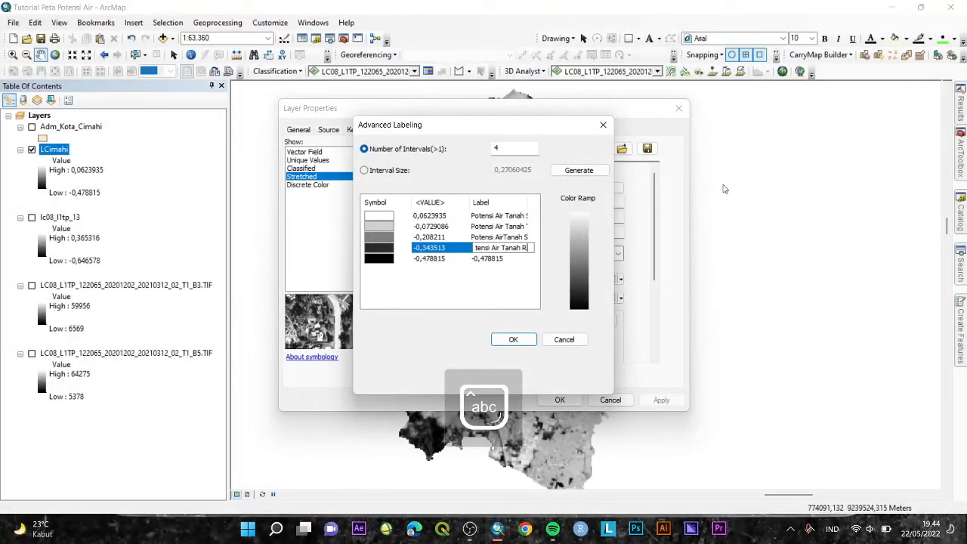
{"action": "type", "text": "endah"}
{"action": "key", "text": "Down"}
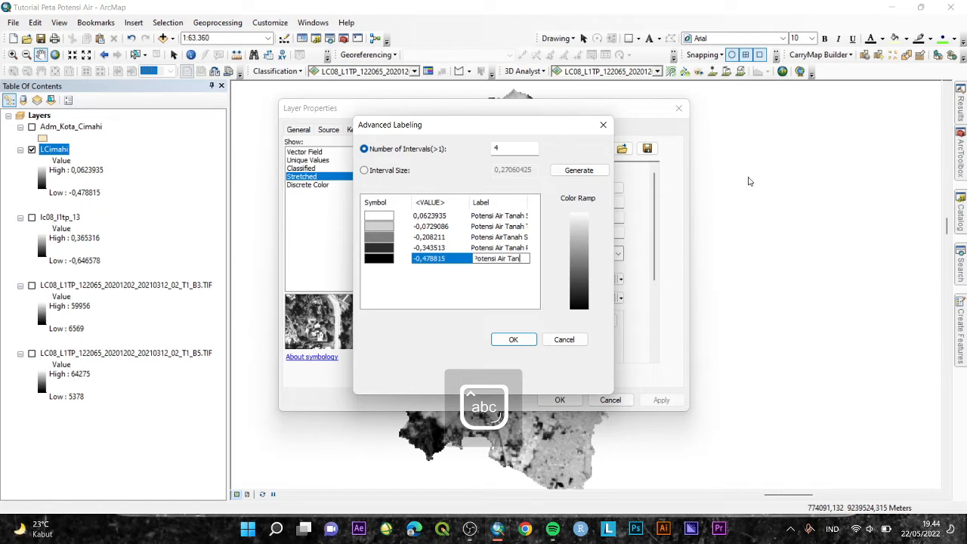
{"action": "type", "text": "angat Rendah"}
{"action": "key", "text": "Return"}
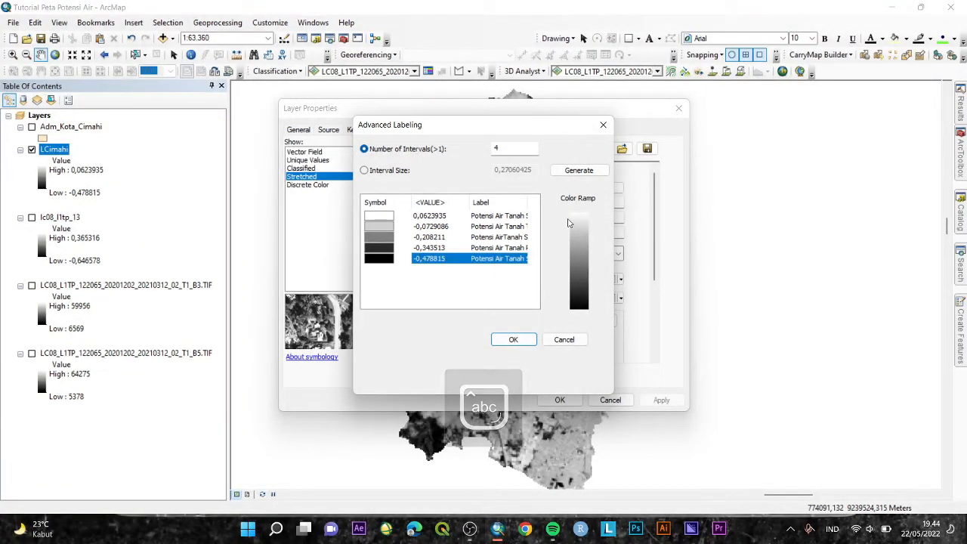
Apply the blue-yellow-red color ramp to LCimahi's labeled classes and accept the layer symbology
{"action": "left_click", "coordinate": [583, 272]}
{"action": "left_click", "coordinate": [692, 310]}
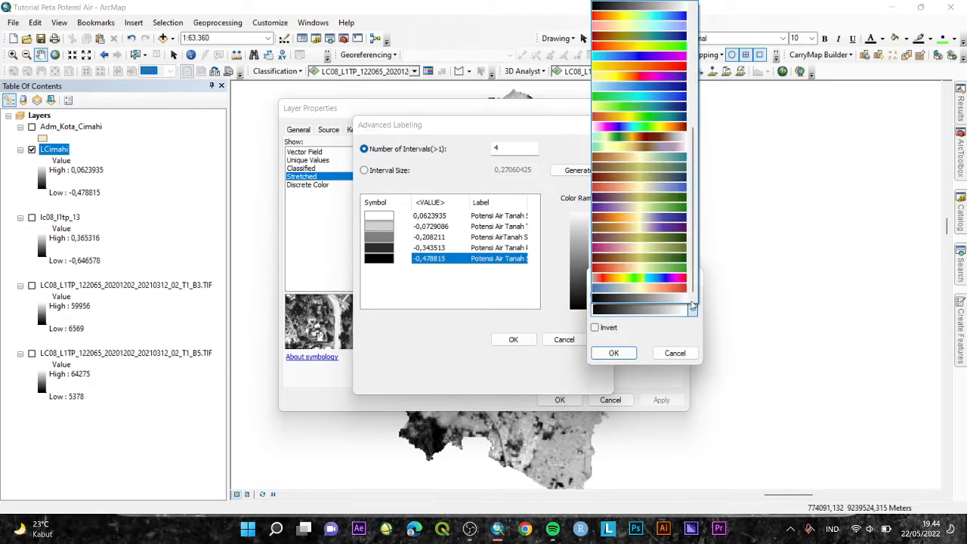
{"action": "scroll", "coordinate": [665, 219], "scroll_direction": "up", "scroll_amount": 8}
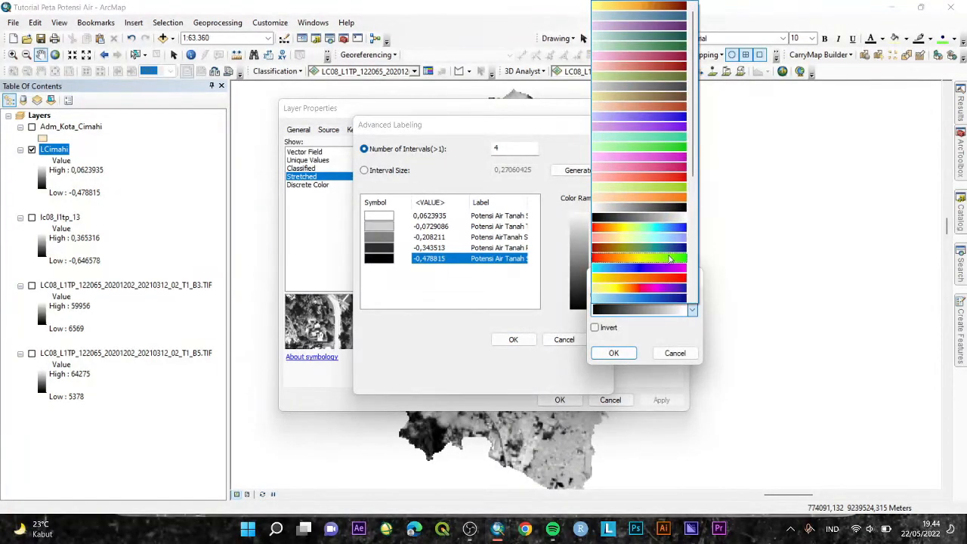
{"action": "scroll", "coordinate": [661, 261], "scroll_direction": "down", "scroll_amount": 2}
{"action": "scroll", "coordinate": [661, 254], "scroll_direction": "down", "scroll_amount": 10}
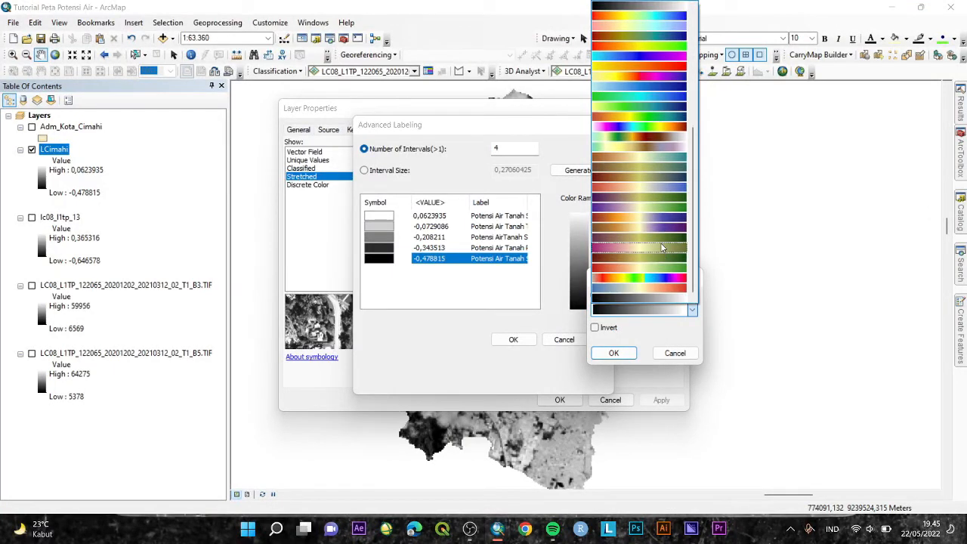
{"action": "left_click", "coordinate": [640, 288]}
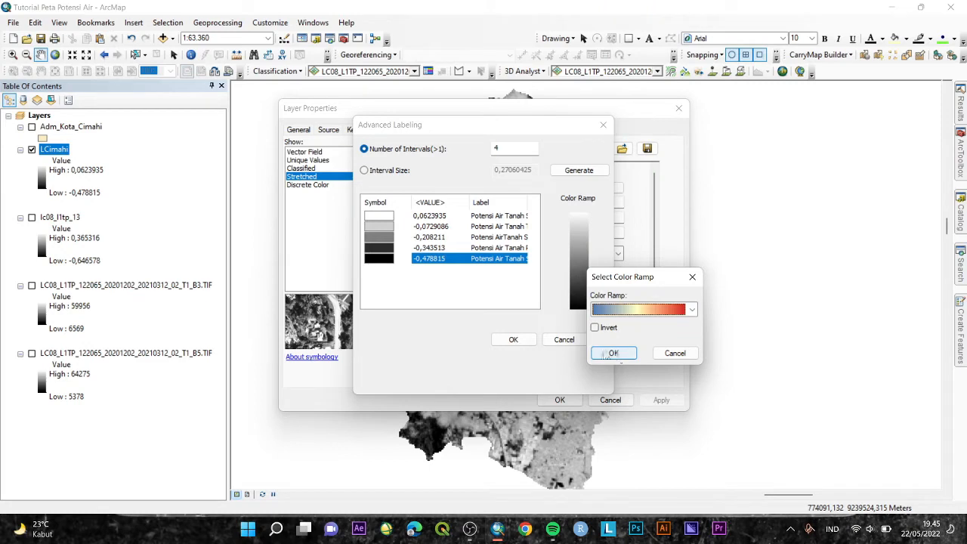
{"action": "left_click", "coordinate": [612, 354]}
{"action": "left_click", "coordinate": [513, 339]}
{"action": "left_click", "coordinate": [656, 400]}
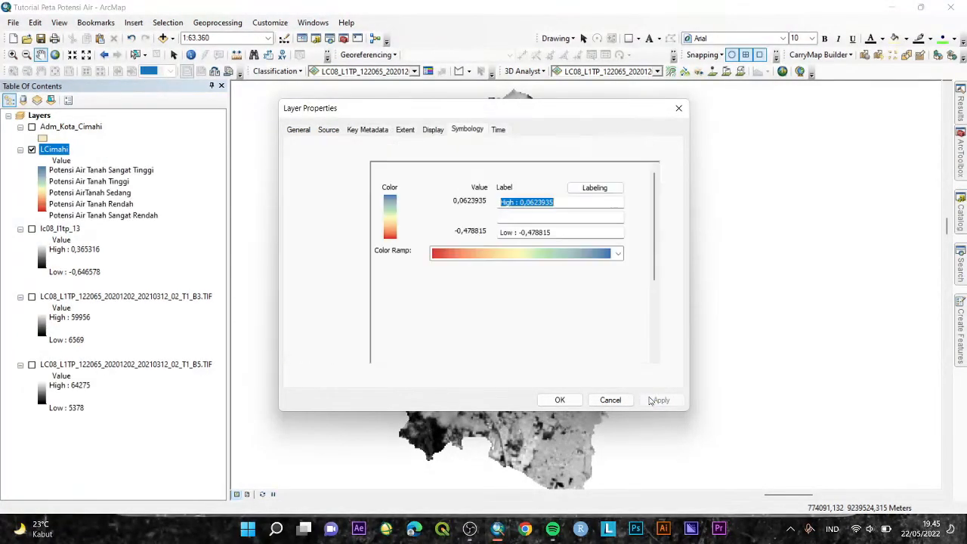
{"action": "left_click", "coordinate": [560, 399]}
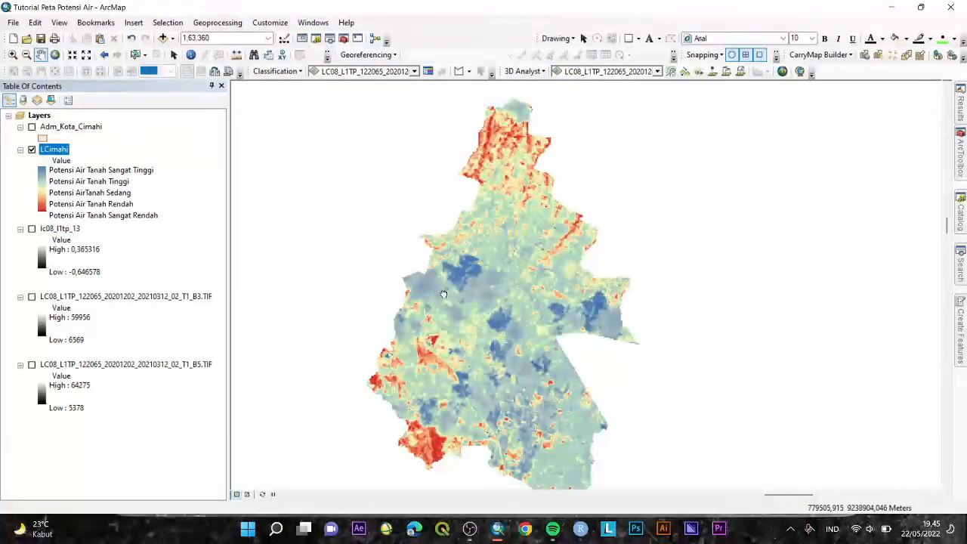
Draw a third and a bottom side box beside the map in the page layout, each about 10.6 cm wide
{"action": "left_click_drag", "start_coordinate": [448, 292], "coordinate": [543, 247]}
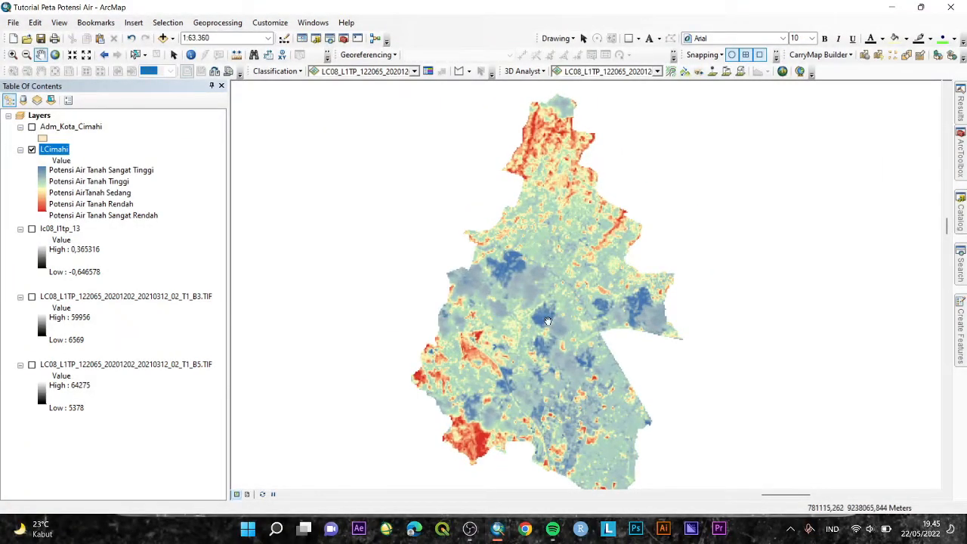
{"action": "left_click", "coordinate": [13, 22]}
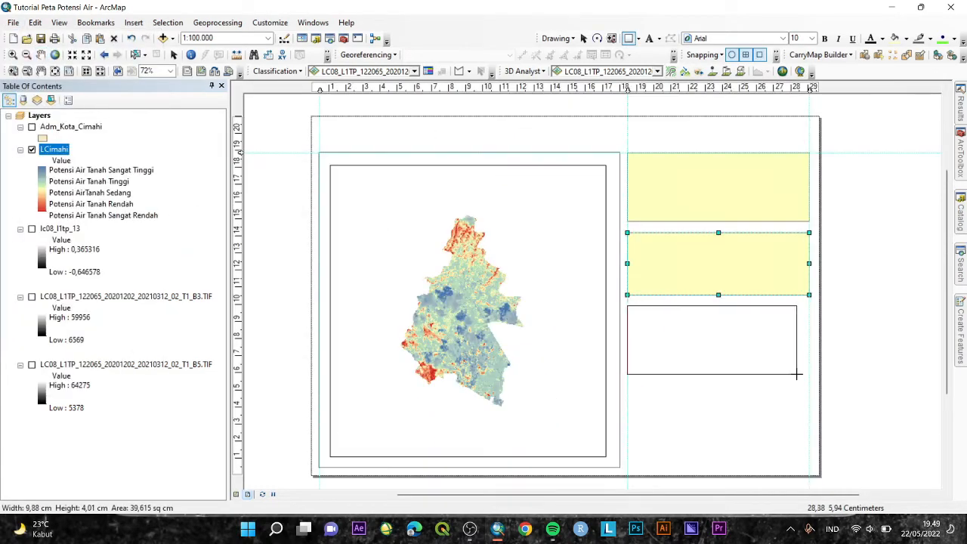
{"action": "left_click_drag", "start_coordinate": [797, 373], "coordinate": [802, 376]}
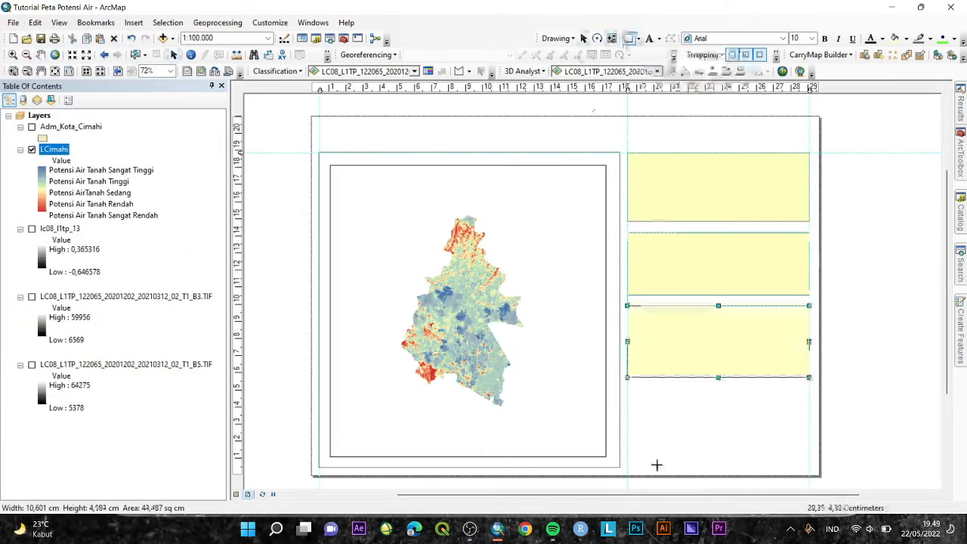
{"action": "left_click_drag", "start_coordinate": [628, 424], "coordinate": [809, 469]}
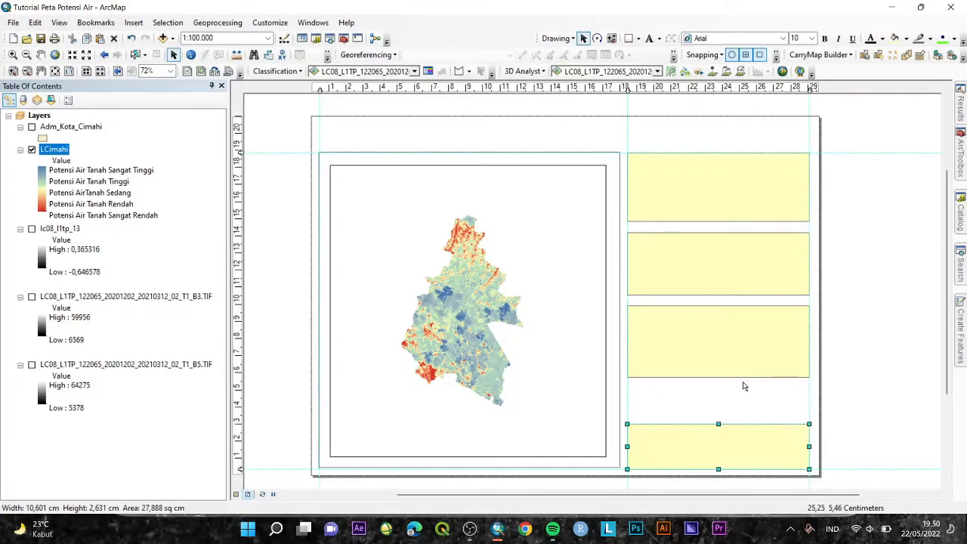
Move the third side box's top and bottom edges down and lower the bottom box's top edge, leaving a narrow gap between them
{"action": "left_click", "coordinate": [724, 354]}
{"action": "left_click_drag", "start_coordinate": [718, 377], "coordinate": [719, 417]}
{"action": "left_click_drag", "start_coordinate": [719, 306], "coordinate": [719, 358]}
{"action": "left_click", "coordinate": [718, 444]}
{"action": "left_click_drag", "start_coordinate": [718, 424], "coordinate": [719, 437]}
{"action": "left_click", "coordinate": [718, 401]}
{"action": "left_click_drag", "start_coordinate": [719, 416], "coordinate": [720, 429]}
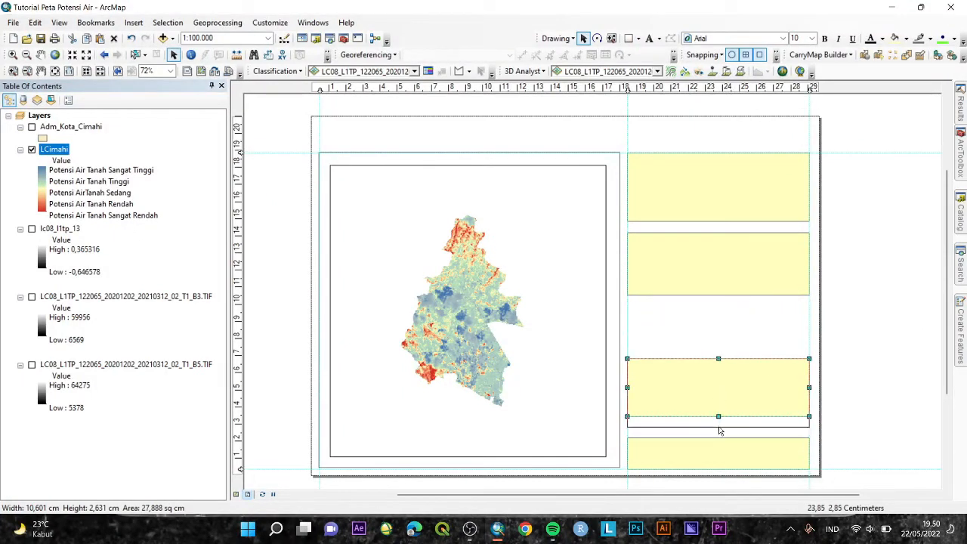
Extend the second side box down close to the third one and clear the vertical guide at the boxes' left edge
{"action": "left_click", "coordinate": [706, 290]}
{"action": "left_click_drag", "start_coordinate": [718, 295], "coordinate": [718, 357]}
{"action": "left_click", "coordinate": [857, 277]}
{"action": "right_click", "coordinate": [628, 89]}
{"action": "left_click", "coordinate": [669, 130]}
Draw a title box across the full width above the map and the side boxes
{"action": "left_click", "coordinate": [629, 38]}
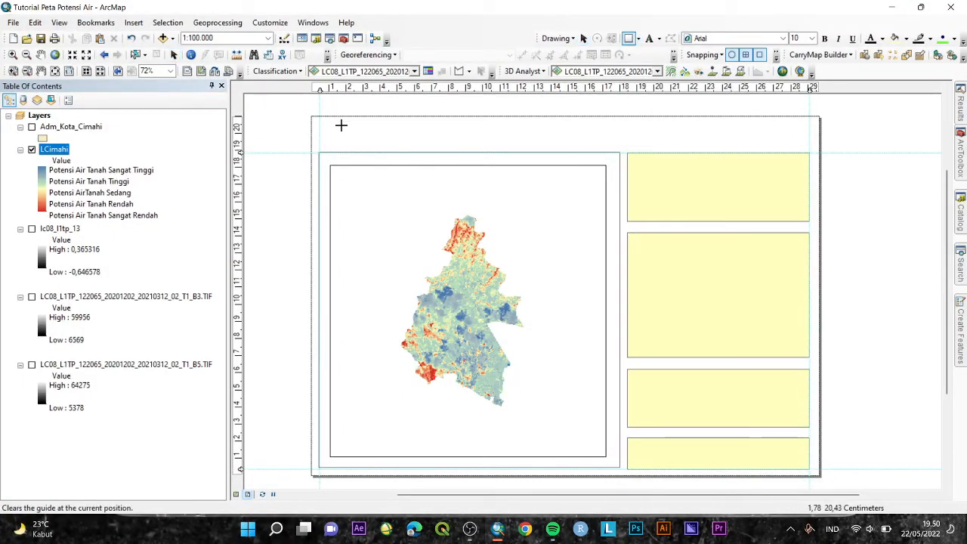
{"action": "mouse_move", "coordinate": [329, 120]}
{"action": "left_mouse_down"}
{"action": "mouse_move", "coordinate": [319, 153]}
{"action": "mouse_move", "coordinate": [809, 136]}
{"action": "left_mouse_up"}
{"action": "left_click", "coordinate": [859, 224]}
Lower the top edge of the uppermost side box and pull in both sides of the second one
{"action": "left_click", "coordinate": [719, 186]}
{"action": "left_click_drag", "start_coordinate": [719, 154], "coordinate": [718, 164]}
{"action": "left_click", "coordinate": [716, 279]}
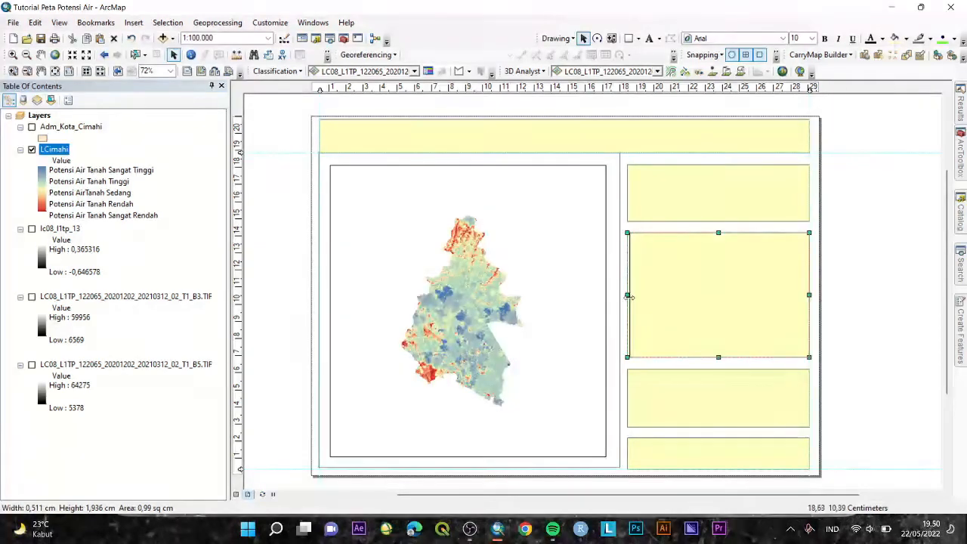
{"action": "left_click_drag", "start_coordinate": [628, 295], "coordinate": [633, 294]}
{"action": "left_click_drag", "start_coordinate": [810, 295], "coordinate": [799, 295]}
Clear all the vertical guides and draw an unfilled frame around the four side boxes
{"action": "right_click", "coordinate": [811, 89]}
{"action": "left_click", "coordinate": [854, 129]}
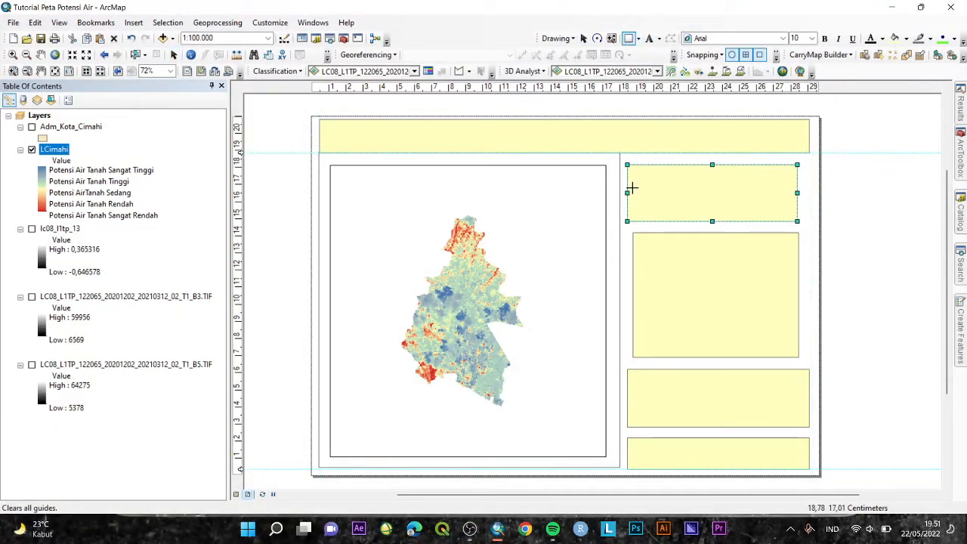
{"action": "mouse_move", "coordinate": [625, 153]}
{"action": "left_mouse_down"}
{"action": "mouse_move", "coordinate": [799, 399]}
{"action": "mouse_move", "coordinate": [811, 470]}
{"action": "left_mouse_up"}
{"action": "right_click", "coordinate": [738, 214]}
{"action": "left_click", "coordinate": [765, 424]}
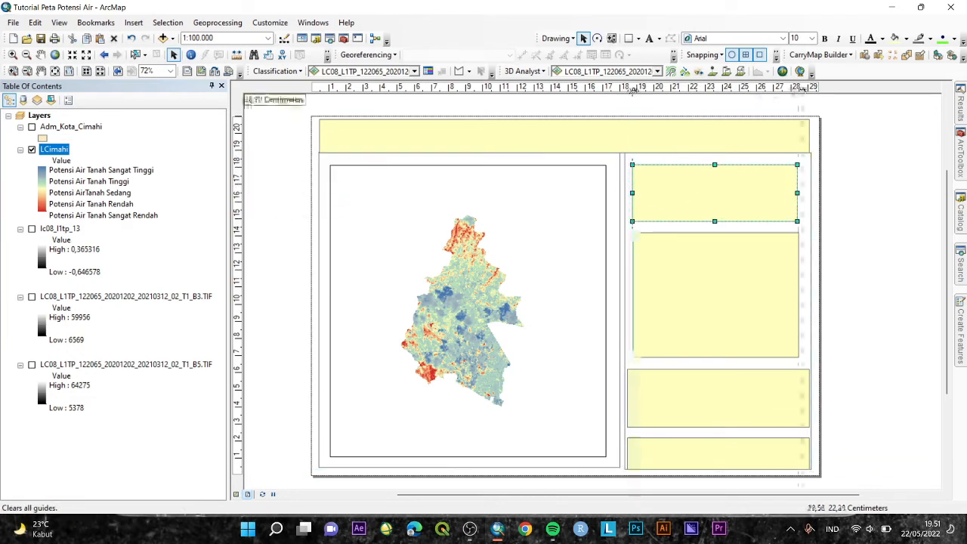
Place a vertical guide and fit the sides of the upper, third and bottom side boxes to the guides
{"action": "left_click", "coordinate": [633, 88]}
{"action": "left_click", "coordinate": [703, 387]}
{"action": "left_click_drag", "start_coordinate": [704, 387], "coordinate": [807, 401]}
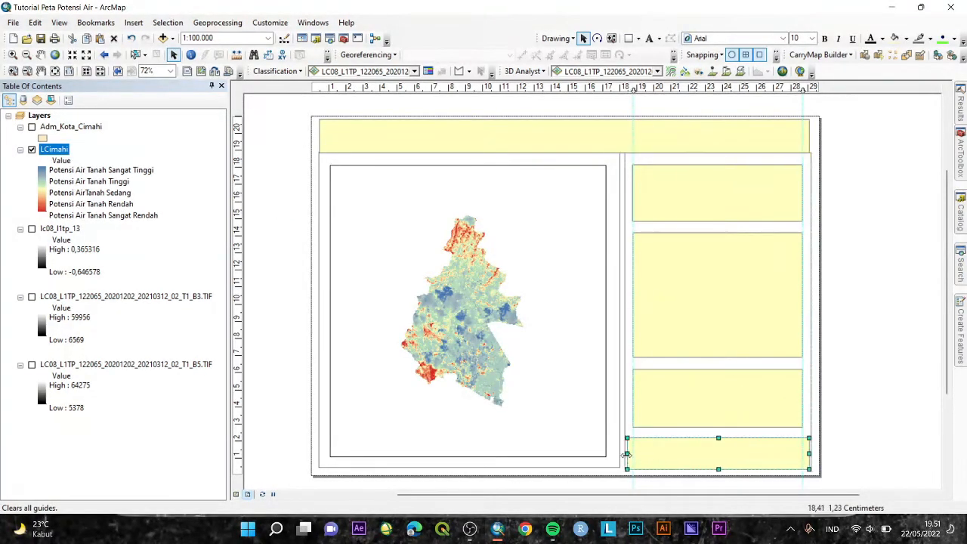
{"action": "left_click_drag", "start_coordinate": [627, 454], "coordinate": [633, 454]}
{"action": "left_click_drag", "start_coordinate": [810, 454], "coordinate": [803, 453]}
{"action": "left_click", "coordinate": [882, 277]}
Lower the top edges of the map's outer frame and the side frame slightly, and raise the title box's bottom edge
{"action": "left_click", "coordinate": [614, 160]}
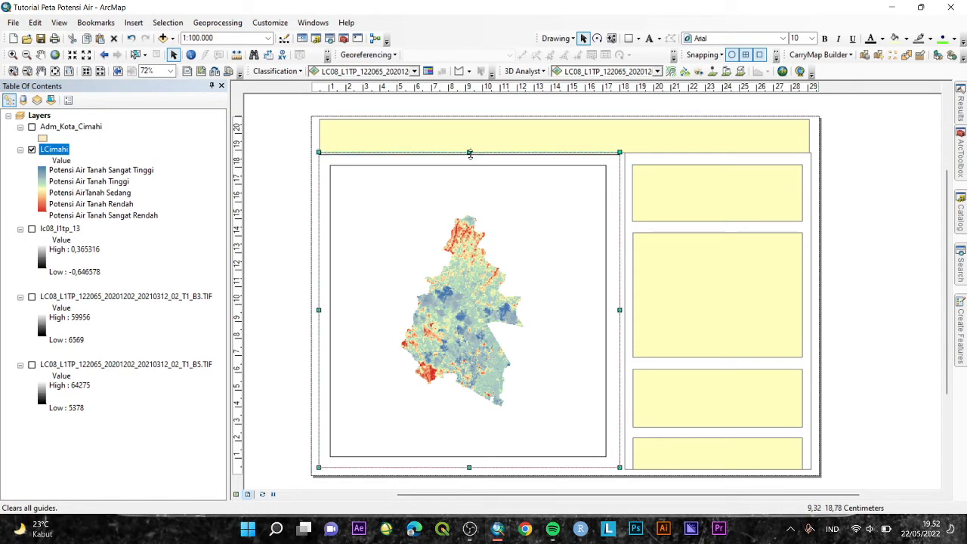
{"action": "left_click_drag", "start_coordinate": [469, 154], "coordinate": [469, 156]}
{"action": "left_click", "coordinate": [564, 140]}
{"action": "left_click_drag", "start_coordinate": [564, 153], "coordinate": [565, 146]}
{"action": "left_click", "coordinate": [694, 158]}
{"action": "left_click_drag", "start_coordinate": [718, 154], "coordinate": [718, 157]}
Place a horizontal guide at the side frame's top edge and align the top of the map's outer frame with it
{"action": "left_click", "coordinate": [239, 156]}
{"action": "left_click", "coordinate": [710, 185]}
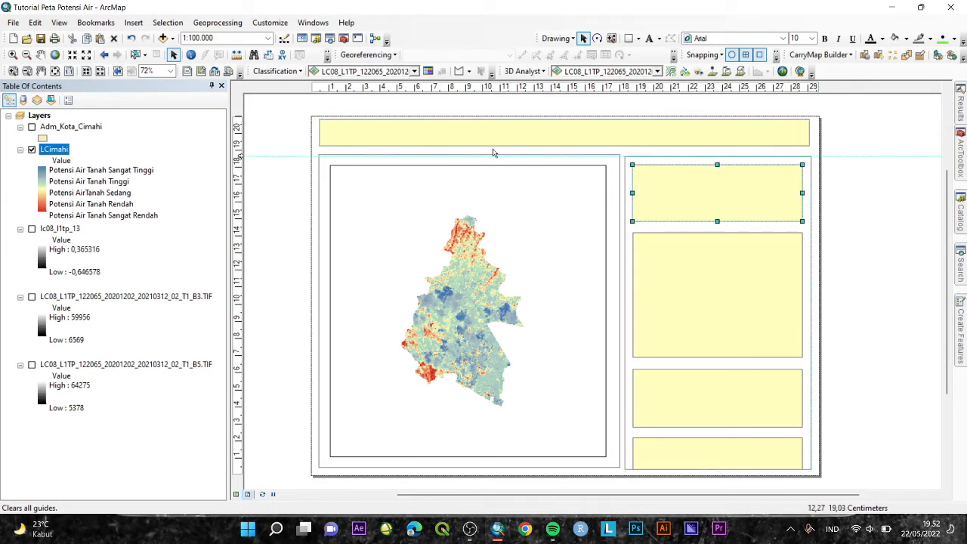
{"action": "left_click_drag", "start_coordinate": [240, 156], "coordinate": [240, 155]}
{"action": "right_click", "coordinate": [240, 155]}
{"action": "left_click", "coordinate": [708, 158]}
{"action": "left_click", "coordinate": [869, 198]}
{"action": "left_click", "coordinate": [406, 186]}
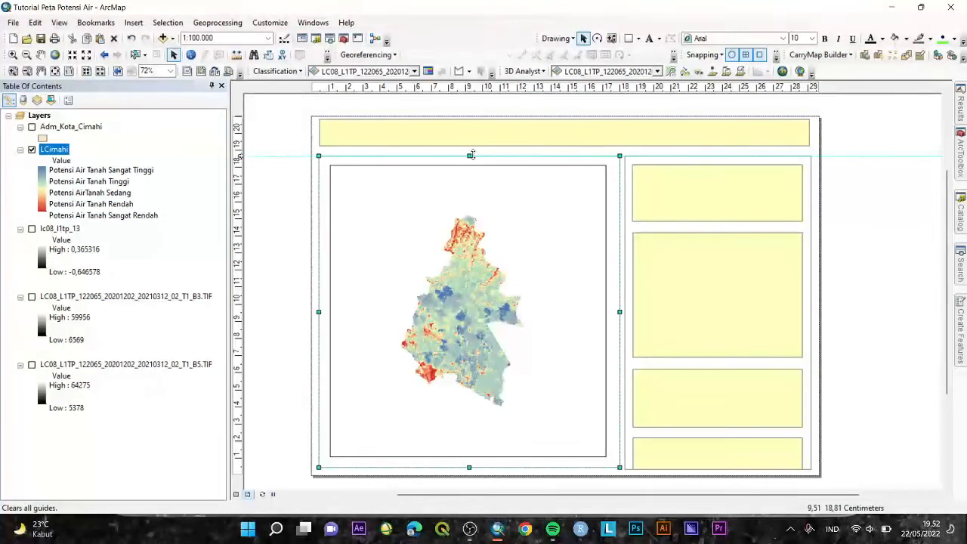
Remove the yellow fill from the title box and the uppermost side box
{"action": "left_click", "coordinate": [565, 132]}
{"action": "double_click", "coordinate": [571, 124]}
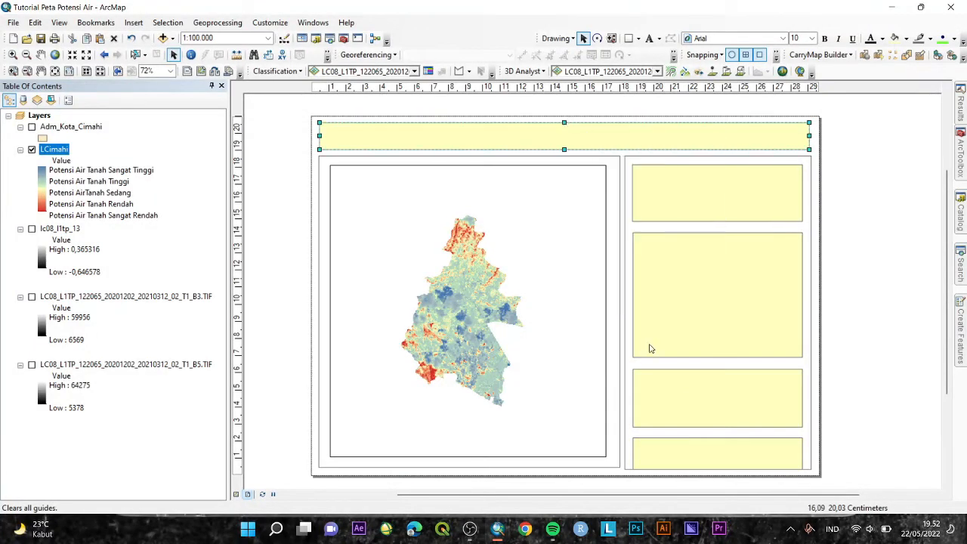
{"action": "left_click", "coordinate": [475, 356]}
{"action": "double_click", "coordinate": [697, 194]}
{"action": "left_click", "coordinate": [474, 356]}
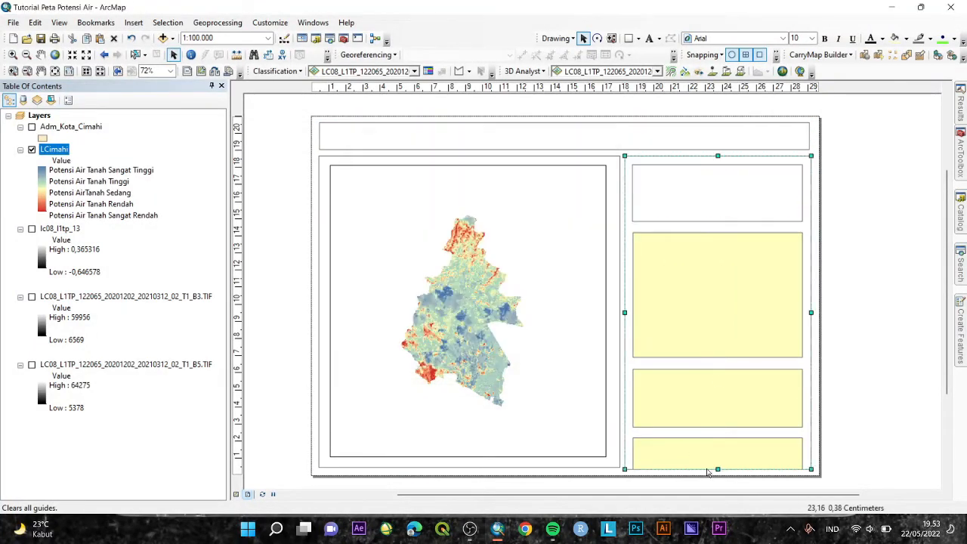
{"action": "left_click", "coordinate": [717, 458]}
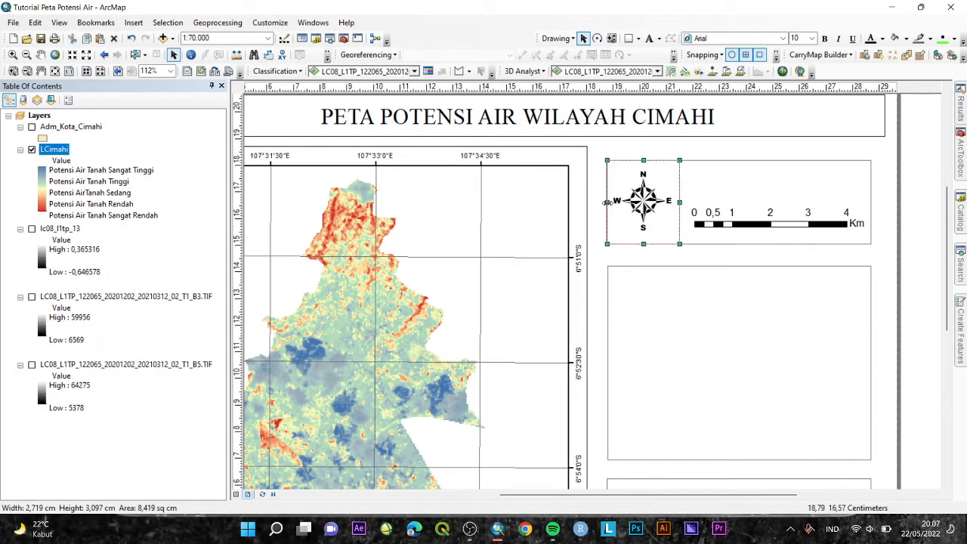
Shift the scale bar slightly to the left and insert the 1:70.000 scale text above it
{"action": "left_click", "coordinate": [757, 200]}
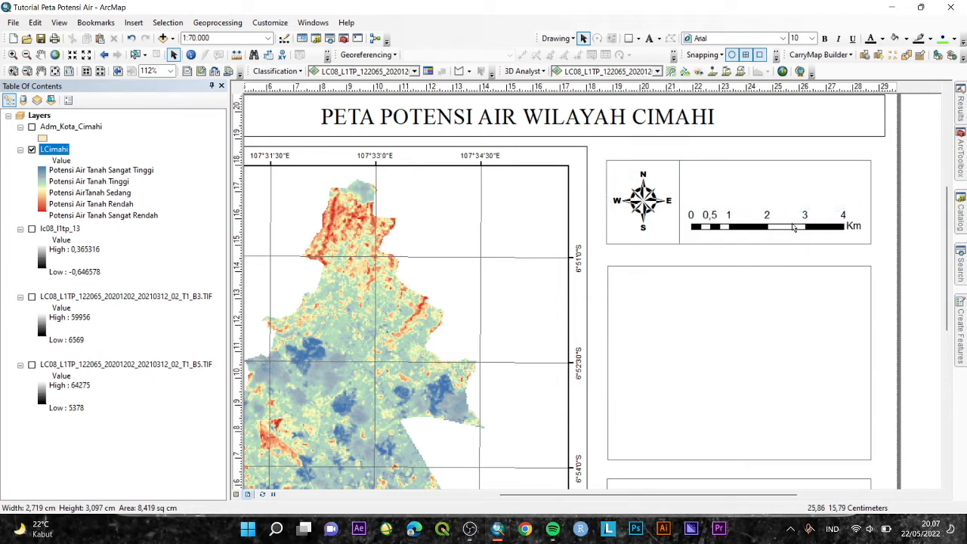
{"action": "left_click_drag", "start_coordinate": [787, 226], "coordinate": [782, 226]}
{"action": "left_click", "coordinate": [132, 22]}
{"action": "left_click", "coordinate": [158, 153]}
{"action": "left_click_drag", "start_coordinate": [519, 297], "coordinate": [769, 179]}
Redraw the frame around the side boxes with no fill and a black outline
{"action": "scroll", "coordinate": [729, 324], "scroll_direction": "down", "scroll_amount": 2}
{"action": "left_click", "coordinate": [751, 363]}
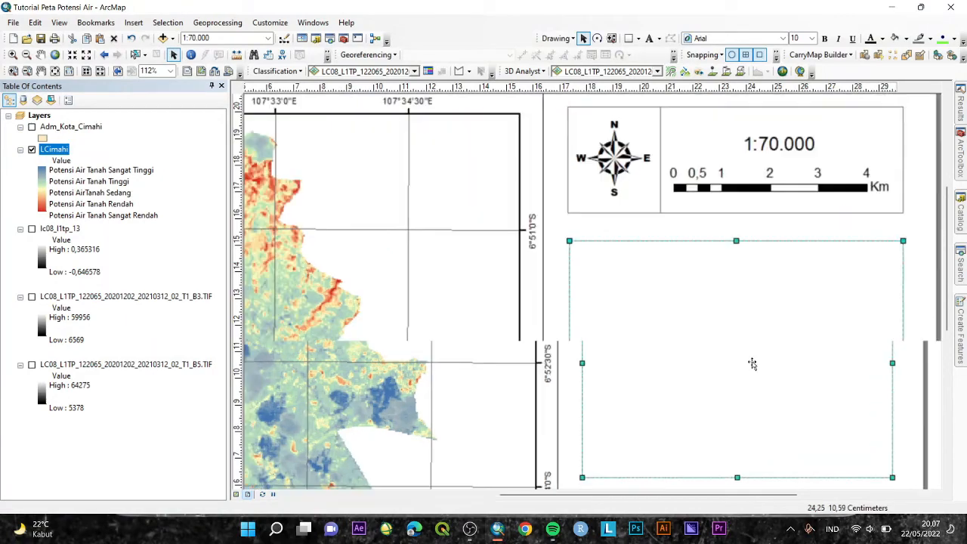
{"action": "scroll", "coordinate": [845, 371], "scroll_direction": "up", "scroll_amount": 4}
{"action": "scroll", "coordinate": [796, 338], "scroll_direction": "down", "scroll_amount": 1}
{"action": "left_click", "coordinate": [629, 37]}
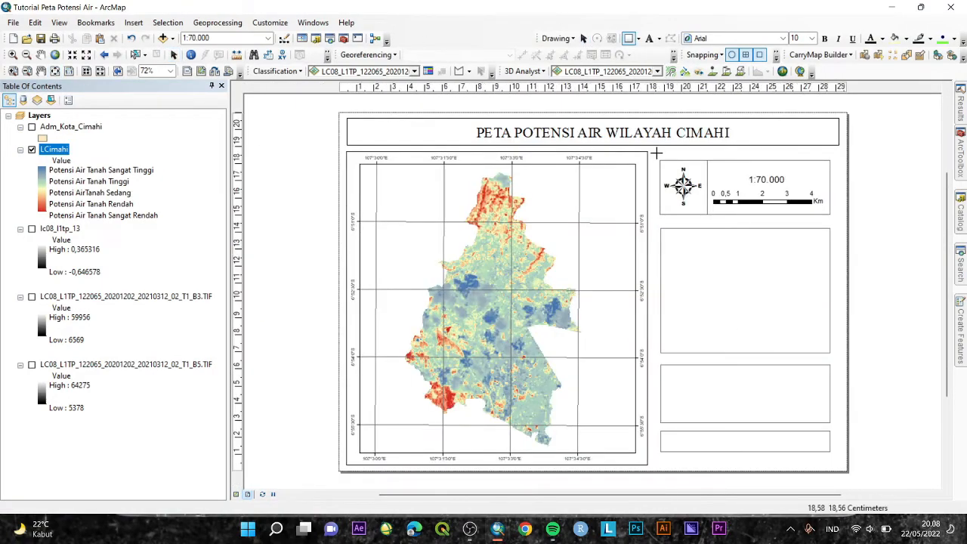
{"action": "left_click_drag", "start_coordinate": [653, 152], "coordinate": [838, 465]}
{"action": "double_click", "coordinate": [707, 308]}
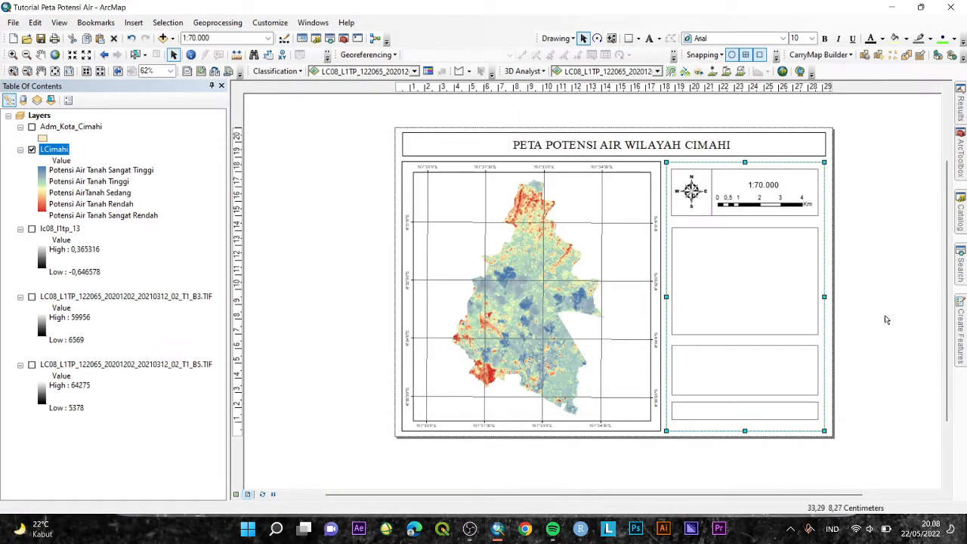
{"action": "right_click", "coordinate": [676, 167]}
{"action": "left_click", "coordinate": [712, 381]}
{"action": "left_click", "coordinate": [474, 356]}
Adjust the height of the large side box and insert a legend titled "Legenda" inside it with the default wizard settings
{"action": "left_click", "coordinate": [755, 272]}
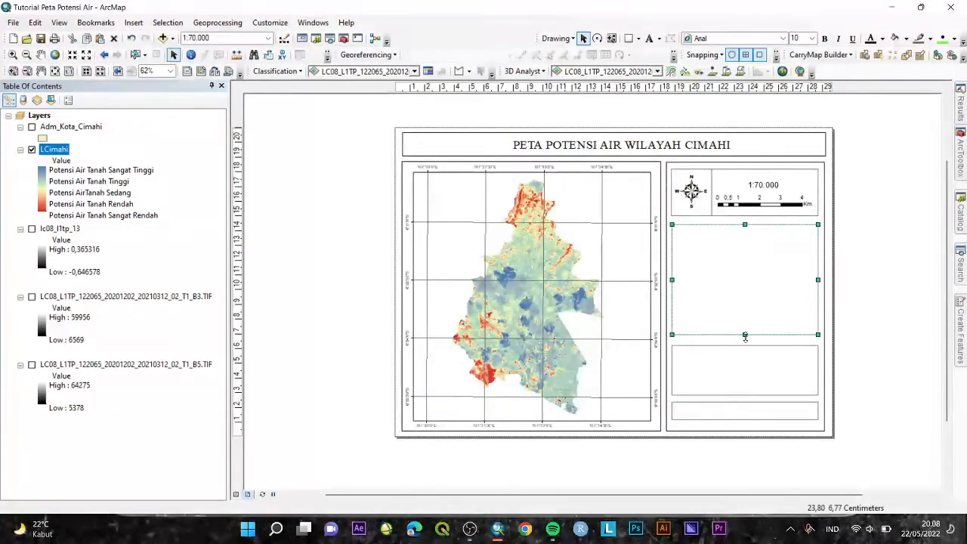
{"action": "left_click", "coordinate": [133, 21]}
{"action": "left_click", "coordinate": [155, 110]}
{"action": "left_click", "coordinate": [581, 378]}
{"action": "left_click", "coordinate": [581, 378]}
{"action": "left_click", "coordinate": [581, 378]}
{"action": "left_click", "coordinate": [582, 378]}
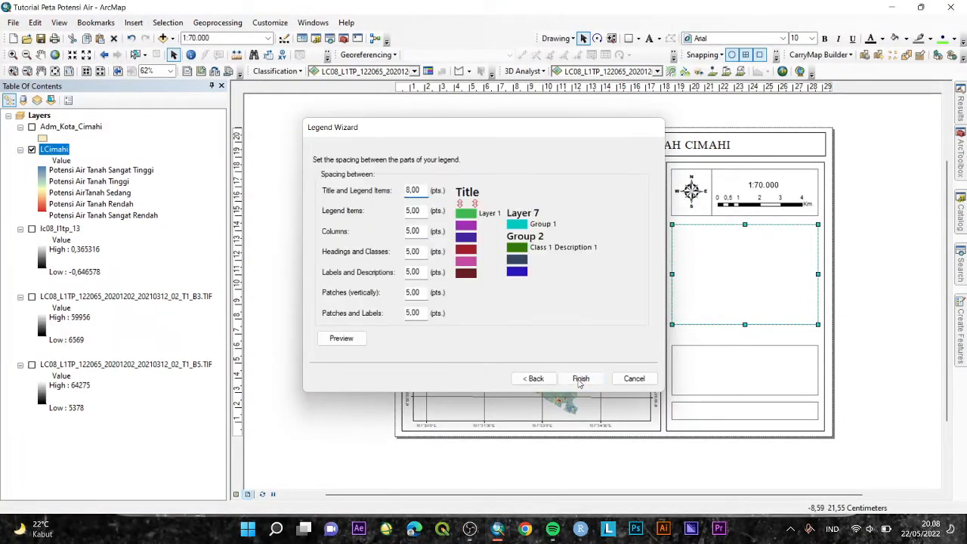
{"action": "left_click", "coordinate": [582, 378]}
{"action": "left_click_drag", "start_coordinate": [553, 312], "coordinate": [731, 271]}
Rename the LCimahi layer as "cimahi"
{"action": "double_click", "coordinate": [54, 149]}
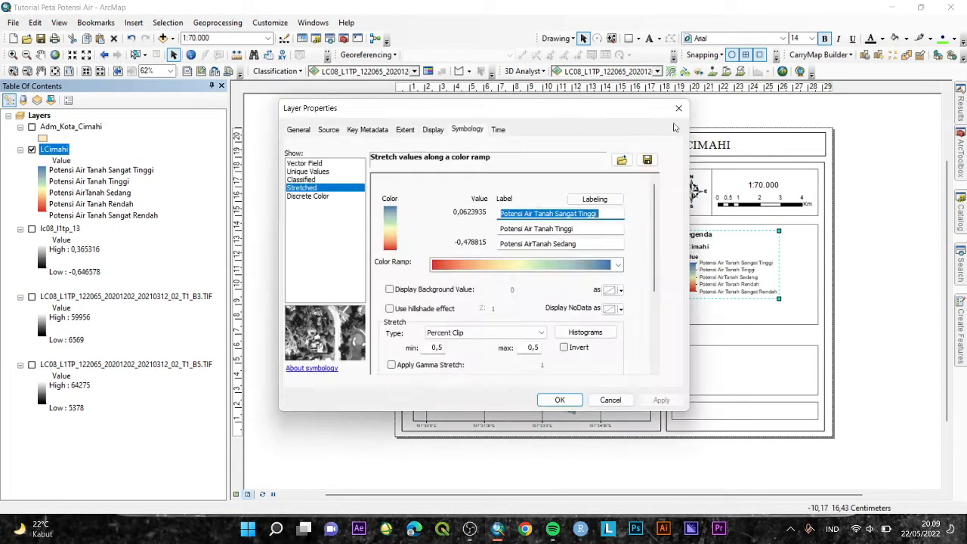
{"action": "key", "text": "Escape"}
{"action": "left_click", "coordinate": [53, 149]}
{"action": "right_click", "coordinate": [61, 149]}
{"action": "left_click", "coordinate": [140, 216]}
{"action": "left_click", "coordinate": [67, 163]}
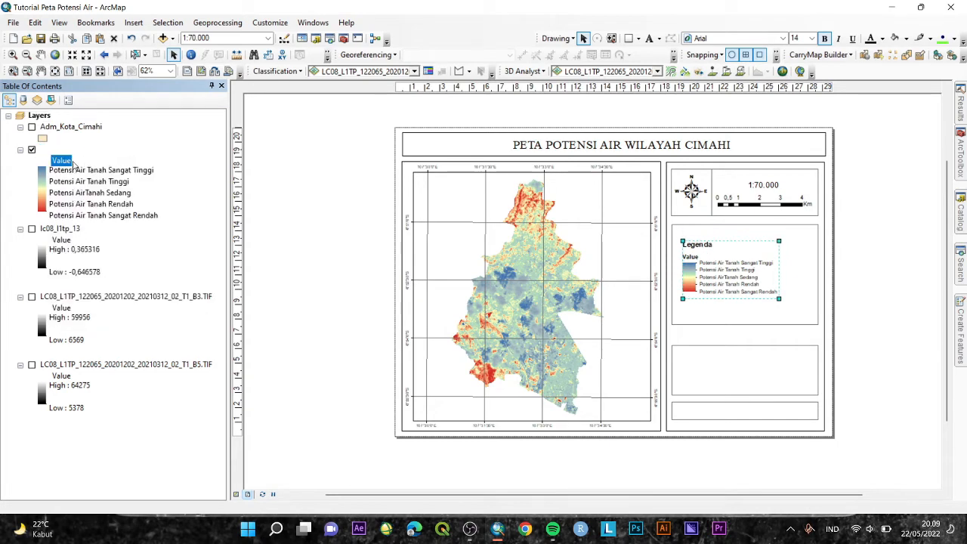
{"action": "left_click", "coordinate": [92, 160]}
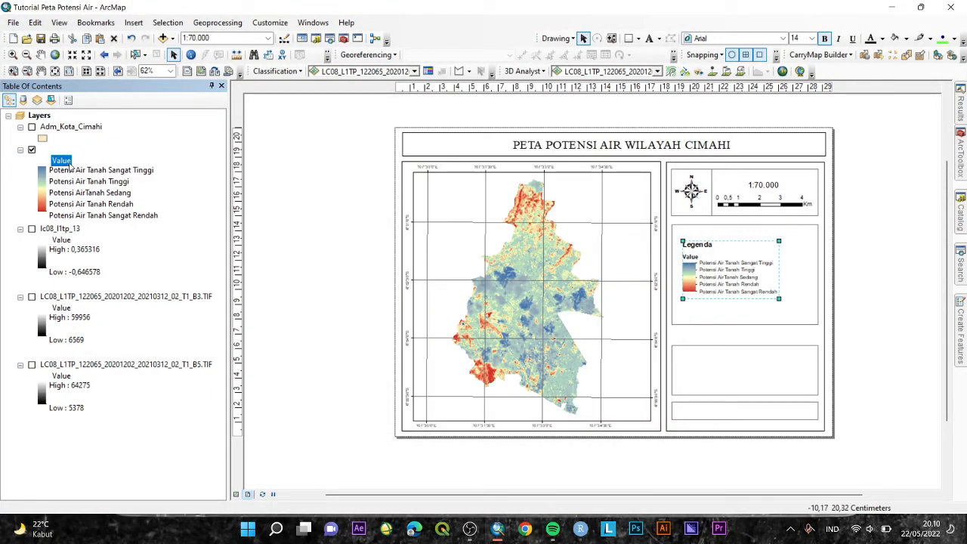
{"action": "type", "text": "cimahi"}
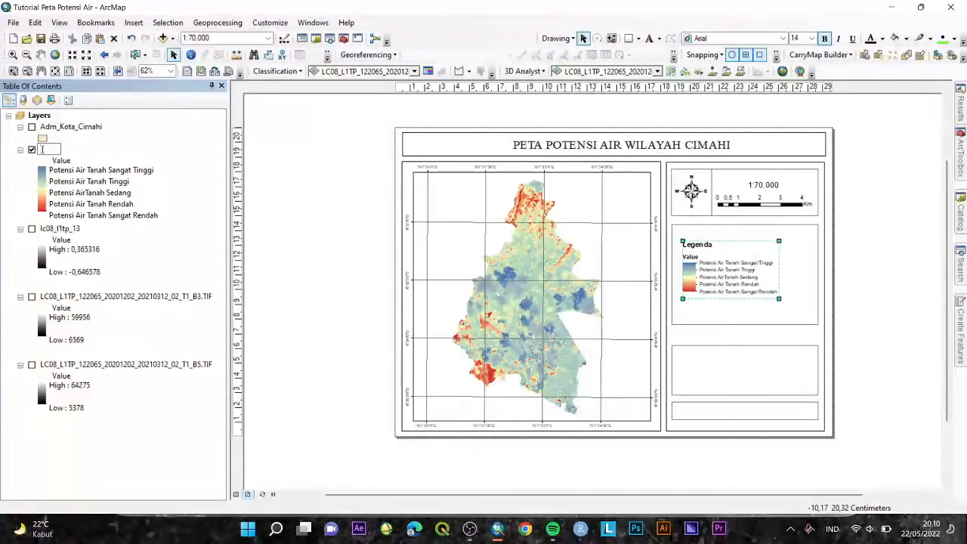
{"action": "key", "text": "Return"}
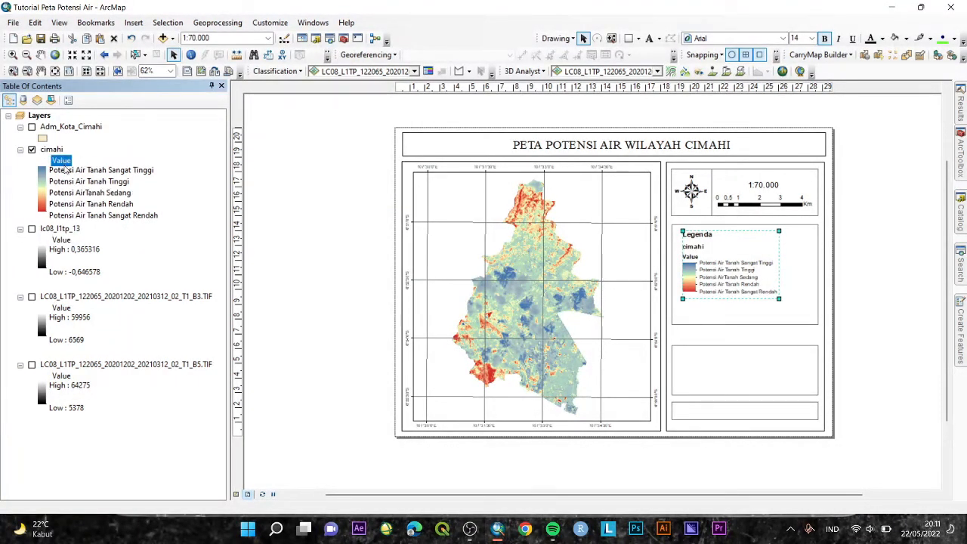
Open the cimahi layer's properties and look through its time and display settings
{"action": "left_click", "coordinate": [60, 240]}
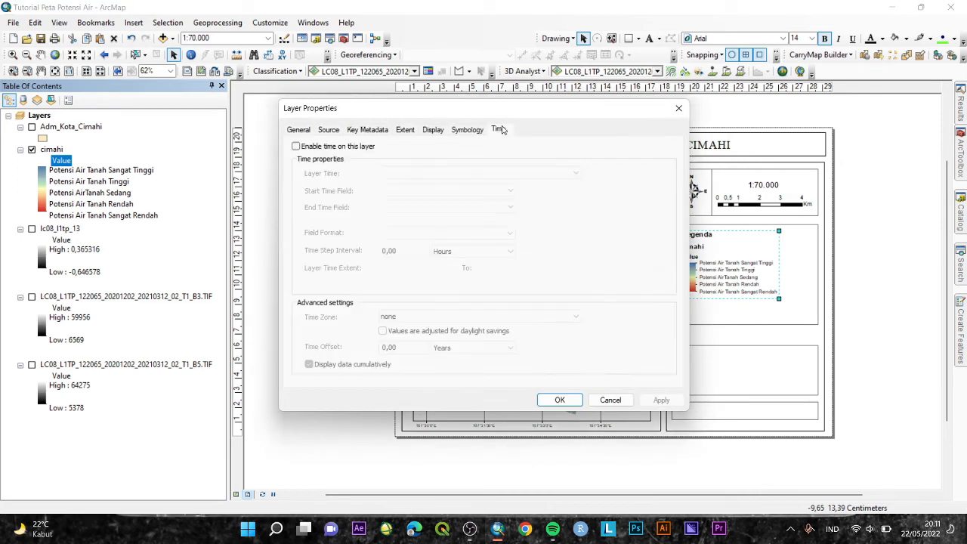
{"action": "left_click", "coordinate": [433, 127]}
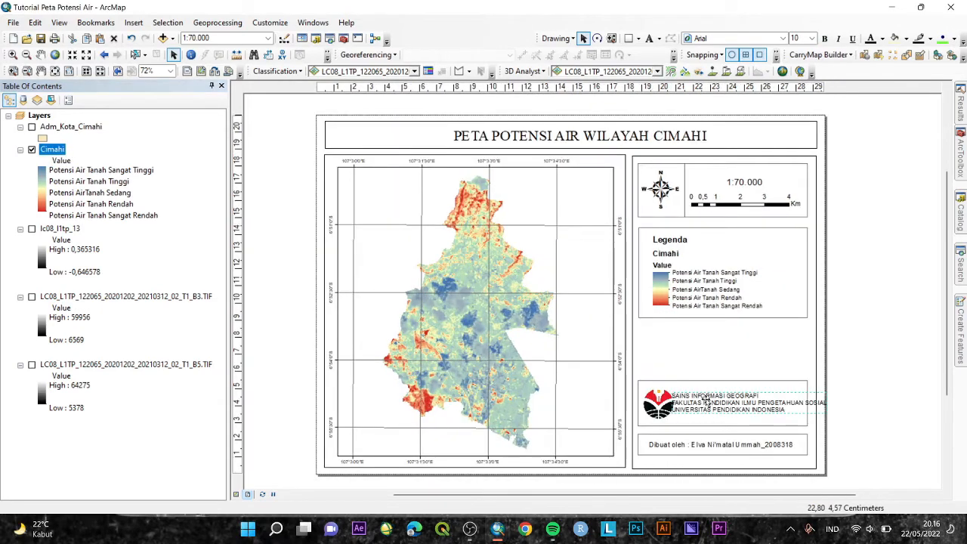
Reduce the font size of the institution text beside the logo and centre its lines
{"action": "left_click", "coordinate": [751, 414]}
{"action": "left_click", "coordinate": [658, 403]}
{"action": "double_click", "coordinate": [718, 401]}
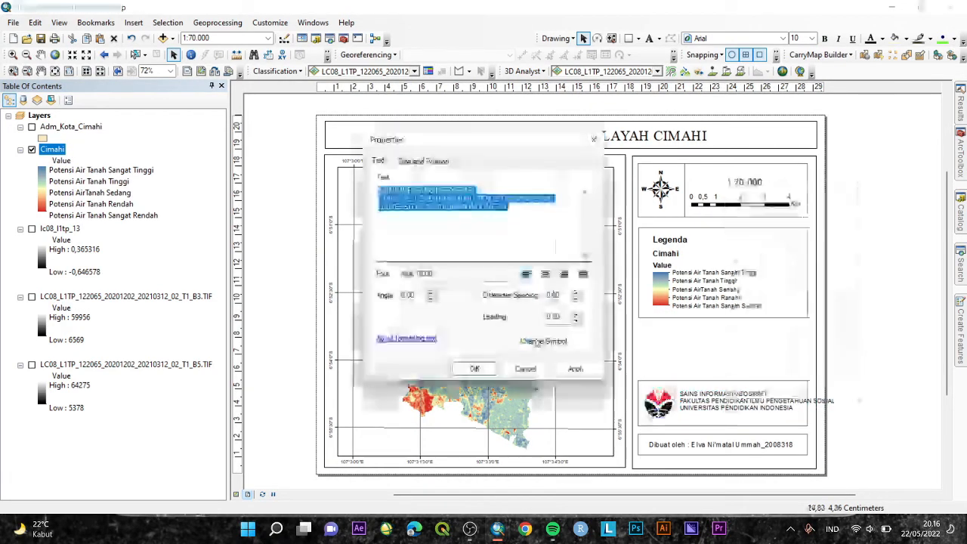
{"action": "left_click", "coordinate": [535, 342]}
{"action": "left_click", "coordinate": [772, 244]}
{"action": "left_click", "coordinate": [744, 298]}
{"action": "left_click", "coordinate": [717, 385]}
{"action": "left_click", "coordinate": [576, 368]}
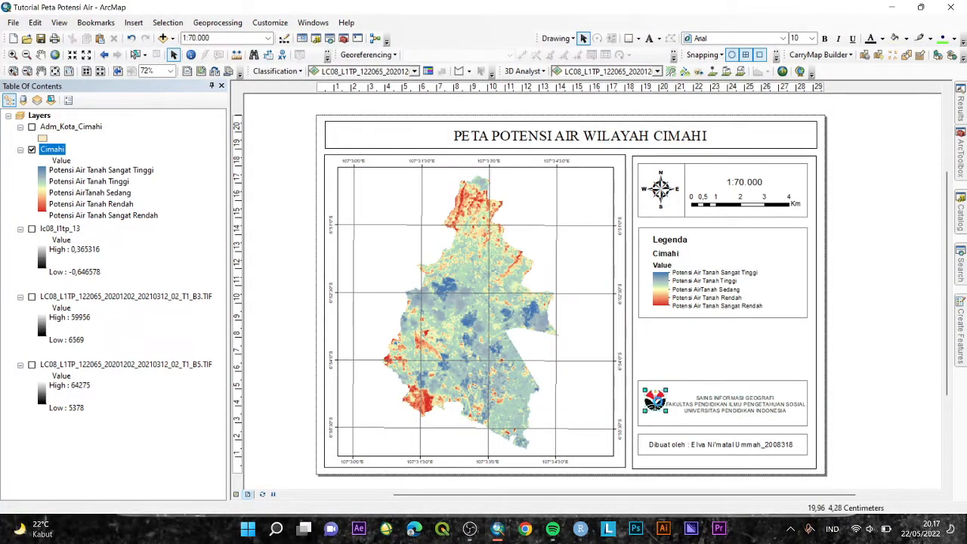
Place the university logo centred above the institution text and extend the surrounding box upward to fit both
{"action": "left_click_drag", "start_coordinate": [659, 402], "coordinate": [710, 344]}
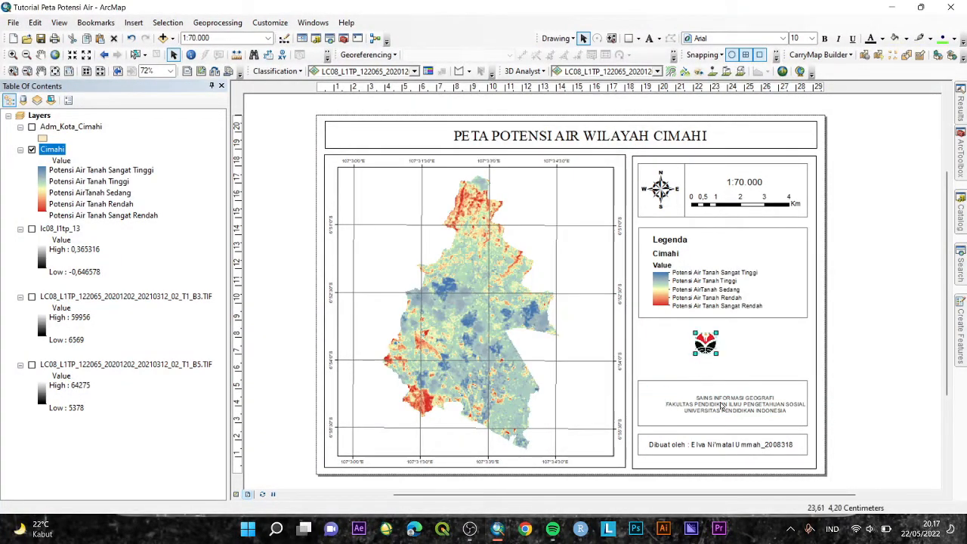
{"action": "left_click_drag", "start_coordinate": [723, 406], "coordinate": [712, 415]}
{"action": "left_click", "coordinate": [723, 390]}
{"action": "left_click_drag", "start_coordinate": [723, 381], "coordinate": [723, 378]}
{"action": "left_click_drag", "start_coordinate": [708, 343], "coordinate": [723, 391]}
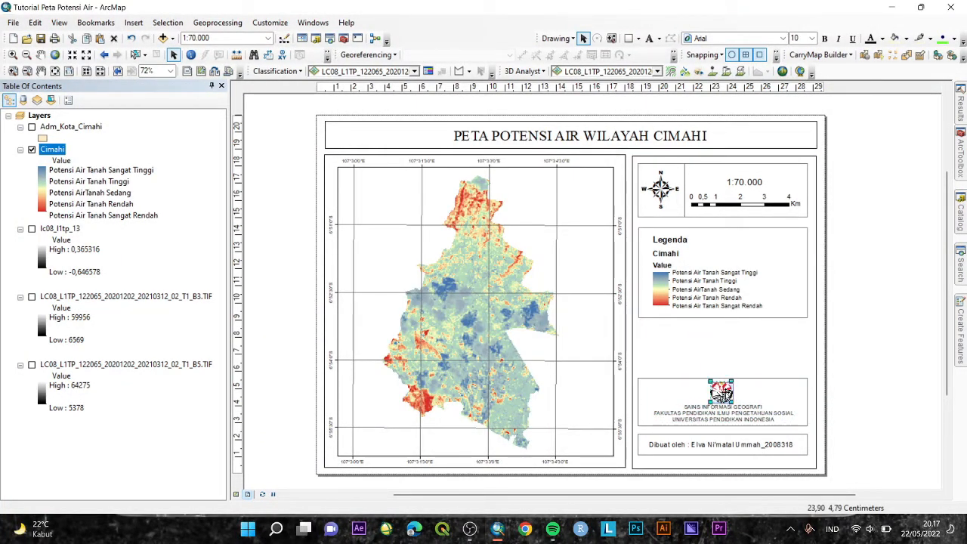
{"action": "left_click", "coordinate": [912, 398]}
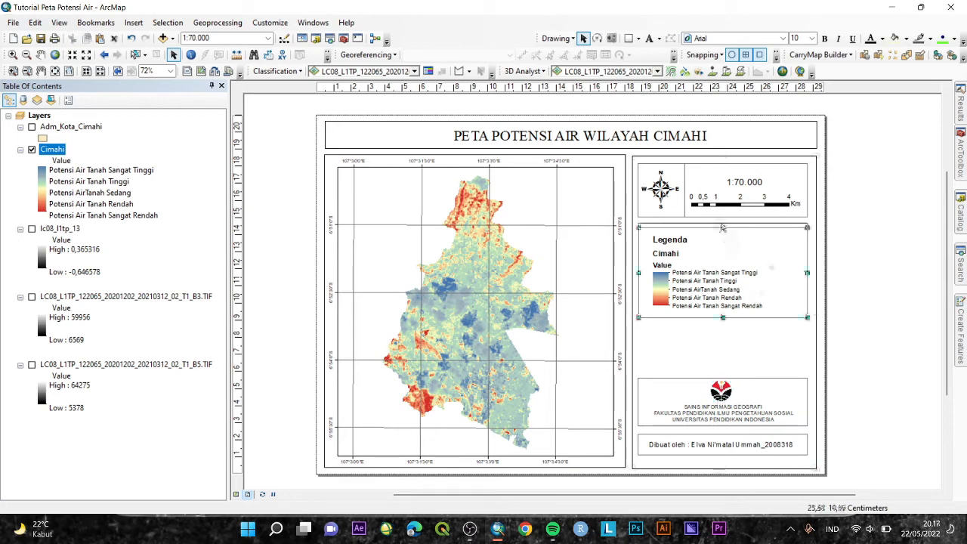
Raise the upper and lower edges of the legend box and move the legend up slightly inside it
{"action": "left_click_drag", "start_coordinate": [723, 227], "coordinate": [723, 223]}
{"action": "left_click_drag", "start_coordinate": [693, 283], "coordinate": [691, 276]}
{"action": "left_click", "coordinate": [781, 293]}
{"action": "left_click_drag", "start_coordinate": [723, 317], "coordinate": [723, 310]}
{"action": "left_click", "coordinate": [64, 161]}
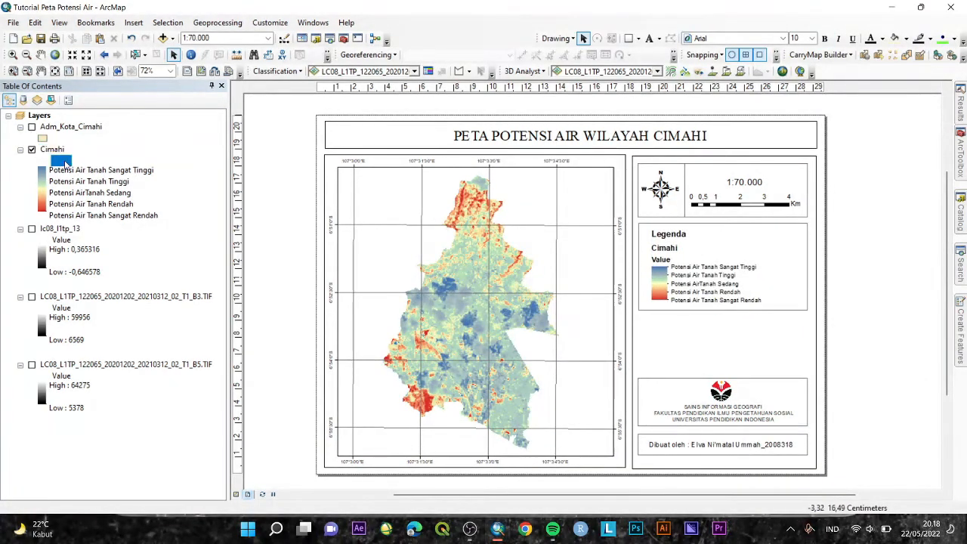
Draw a rectangle about 9.9 by 3.3 cm between the legend and institution boxes, and clear all ruler guides
{"action": "left_click", "coordinate": [628, 38]}
{"action": "left_click_drag", "start_coordinate": [641, 315], "coordinate": [807, 371]}
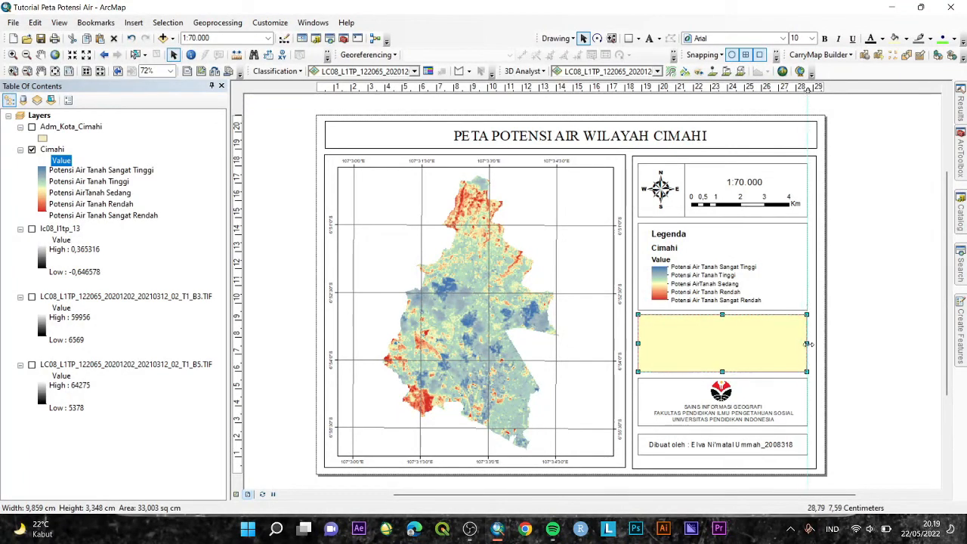
{"action": "left_click", "coordinate": [806, 401]}
{"action": "left_click", "coordinate": [808, 89]}
{"action": "right_click", "coordinate": [764, 89]}
{"action": "left_click", "coordinate": [793, 108]}
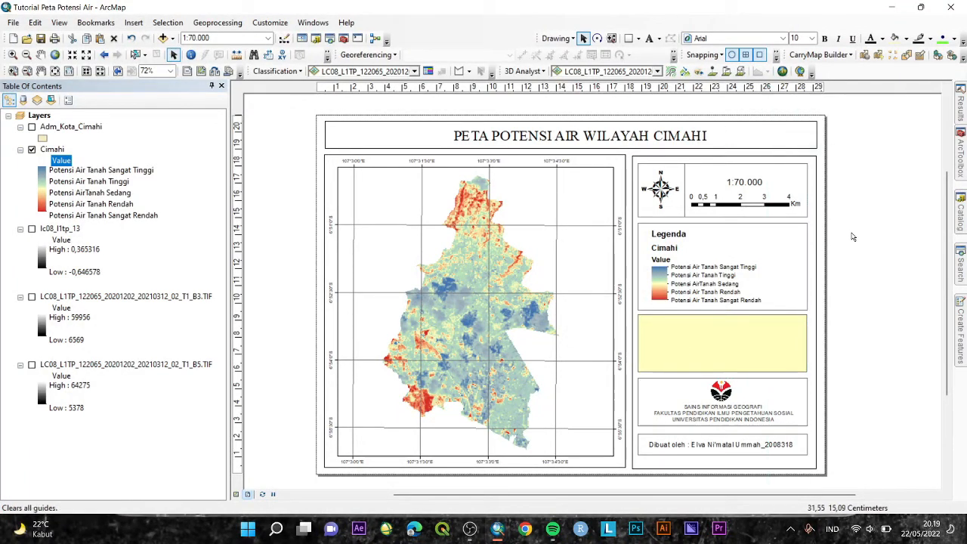
Remove the fill colour from the new rectangle below the legend box
{"action": "right_click", "coordinate": [755, 350]}
{"action": "left_click", "coordinate": [786, 343]}
{"action": "left_click", "coordinate": [447, 210]}
{"action": "left_click", "coordinate": [499, 224]}
{"action": "left_click", "coordinate": [476, 356]}
Insert a new data frame and shrink it to fit inside the empty box below the legend
{"action": "left_click", "coordinate": [134, 23]}
{"action": "left_click", "coordinate": [161, 36]}
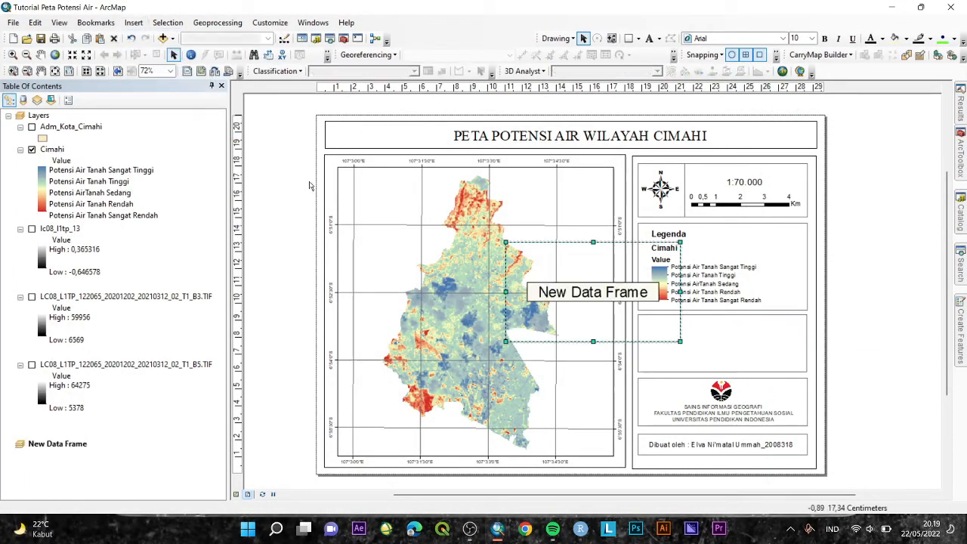
{"action": "left_click_drag", "start_coordinate": [594, 302], "coordinate": [712, 354]}
{"action": "left_click_drag", "start_coordinate": [626, 295], "coordinate": [665, 317]}
{"action": "left_click_drag", "start_coordinate": [799, 393], "coordinate": [783, 374]}
{"action": "left_click_drag", "start_coordinate": [724, 374], "coordinate": [724, 362]}
{"action": "mouse_move", "coordinate": [719, 339]}
{"action": "left_mouse_down"}
{"action": "mouse_move", "coordinate": [709, 364]}
{"action": "mouse_move", "coordinate": [717, 344]}
{"action": "left_mouse_up"}
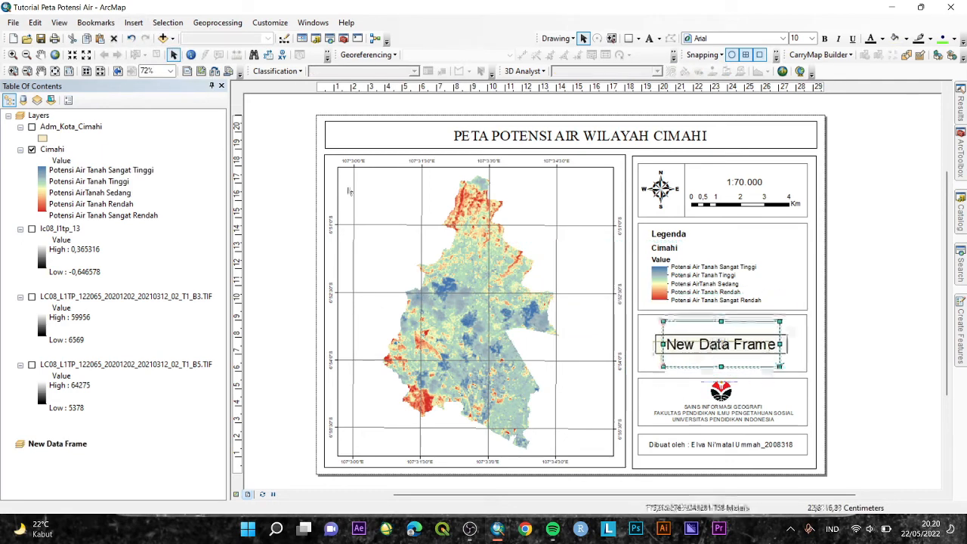
Add the Indo_Kab_Kot layer to the new data frame
{"action": "left_click", "coordinate": [162, 38]}
{"action": "left_click", "coordinate": [501, 181]}
{"action": "left_click", "coordinate": [360, 200]}
{"action": "double_click", "coordinate": [378, 220]}
{"action": "double_click", "coordinate": [378, 198]}
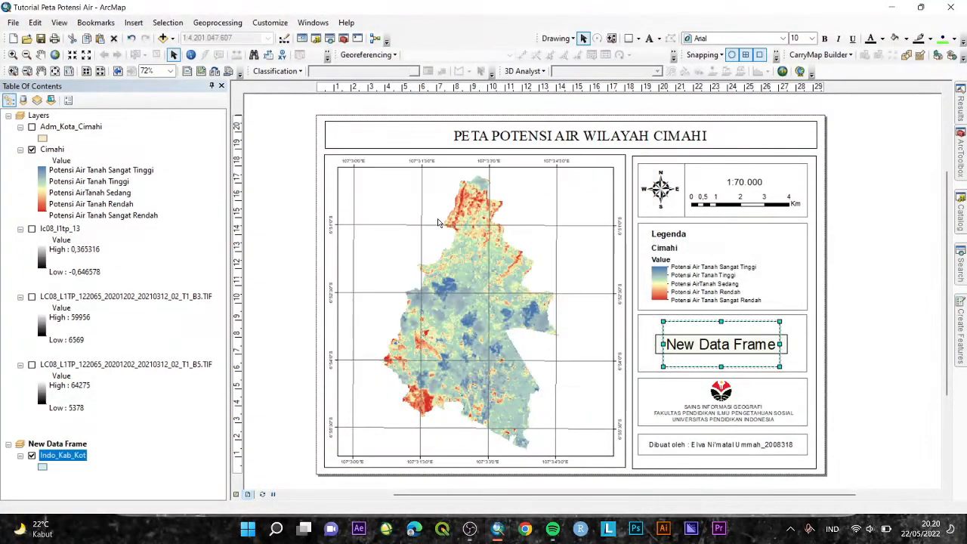
{"action": "right_click", "coordinate": [716, 345]}
{"action": "right_click", "coordinate": [74, 456]}
{"action": "left_click", "coordinate": [109, 209]}
{"action": "left_click", "coordinate": [134, 23]}
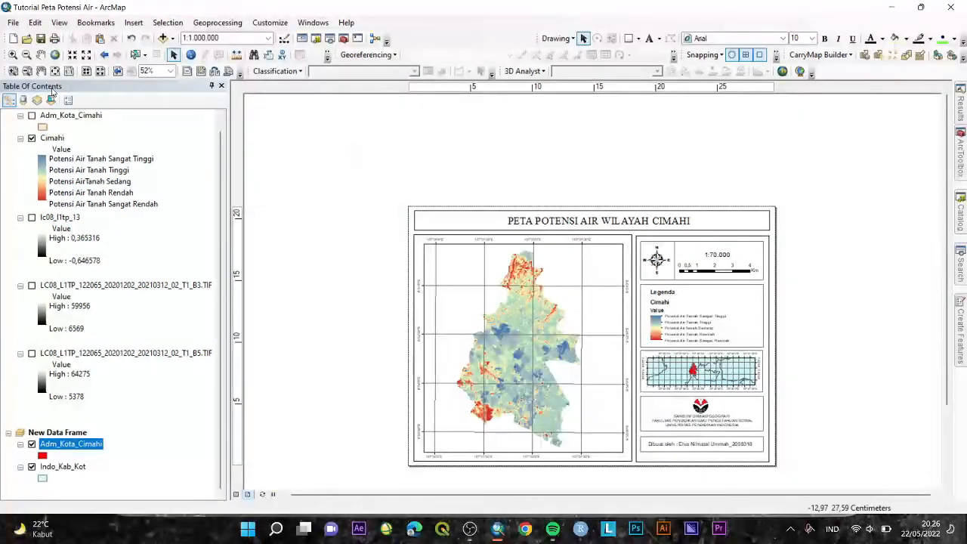
Lower the author box slightly and extend the institution box downward, repositioning the logo and text inside it
{"action": "left_click", "coordinate": [55, 71]}
{"action": "left_click_drag", "start_coordinate": [744, 451], "coordinate": [746, 430]}
{"action": "left_click", "coordinate": [748, 444]}
{"action": "left_click", "coordinate": [772, 412]}
{"action": "left_click_drag", "start_coordinate": [746, 412], "coordinate": [744, 370]}
{"action": "left_click", "coordinate": [745, 390]}
{"action": "left_click", "coordinate": [791, 385]}
{"action": "left_click", "coordinate": [791, 385]}
{"action": "left_click", "coordinate": [824, 361]}
{"action": "left_click", "coordinate": [755, 382]}
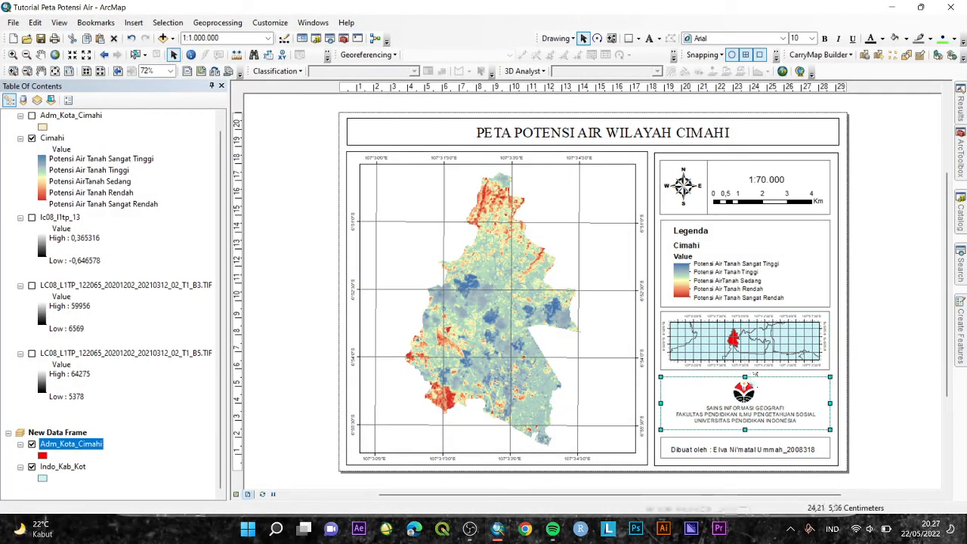
Lower the upper and lower edges of the box around the inset map slightly to even out the spacing
{"action": "left_click", "coordinate": [710, 347]}
{"action": "left_click_drag", "start_coordinate": [745, 312], "coordinate": [745, 315]}
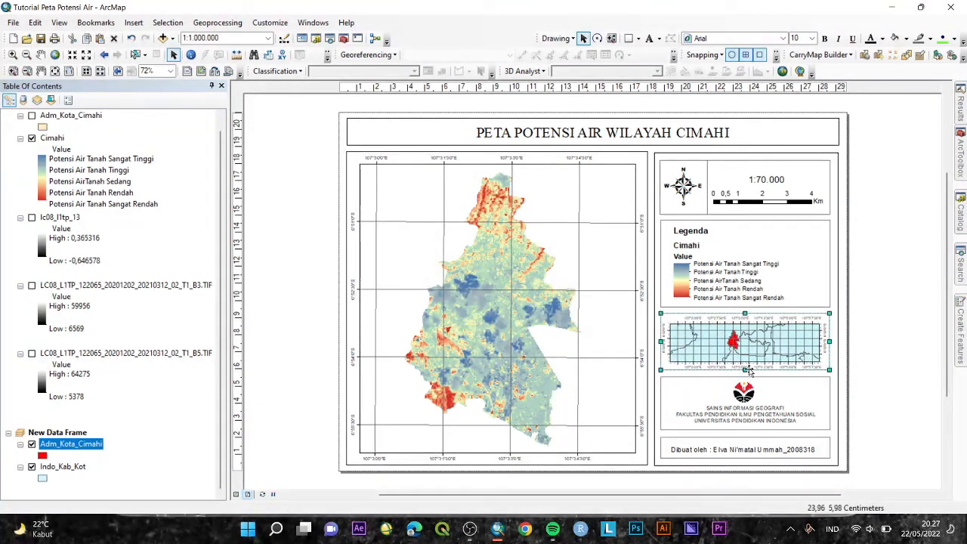
{"action": "left_click", "coordinate": [891, 382]}
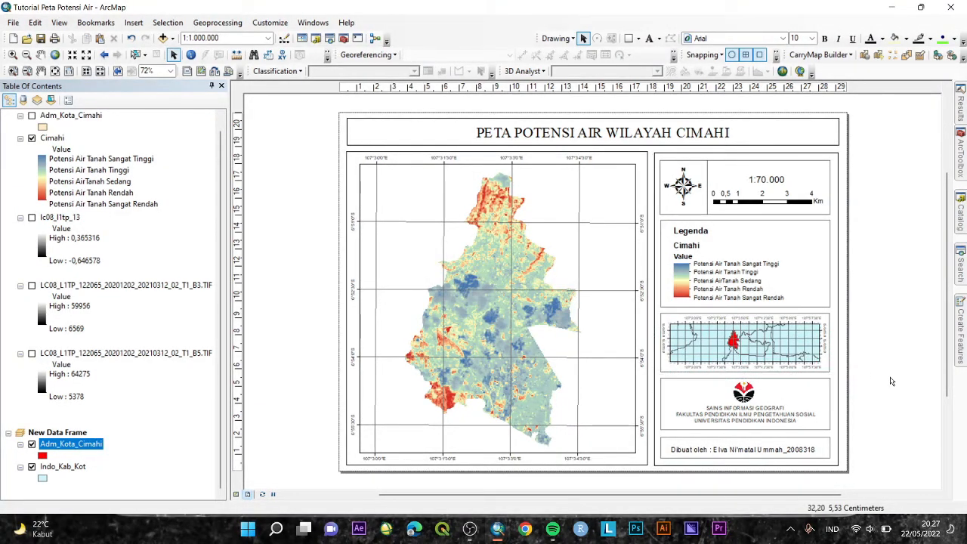
Export the finished map layout to a file
{"action": "left_click", "coordinate": [12, 23]}
{"action": "left_click", "coordinate": [45, 240]}
{"action": "left_click", "coordinate": [525, 260]}
{"action": "left_click", "coordinate": [630, 260]}
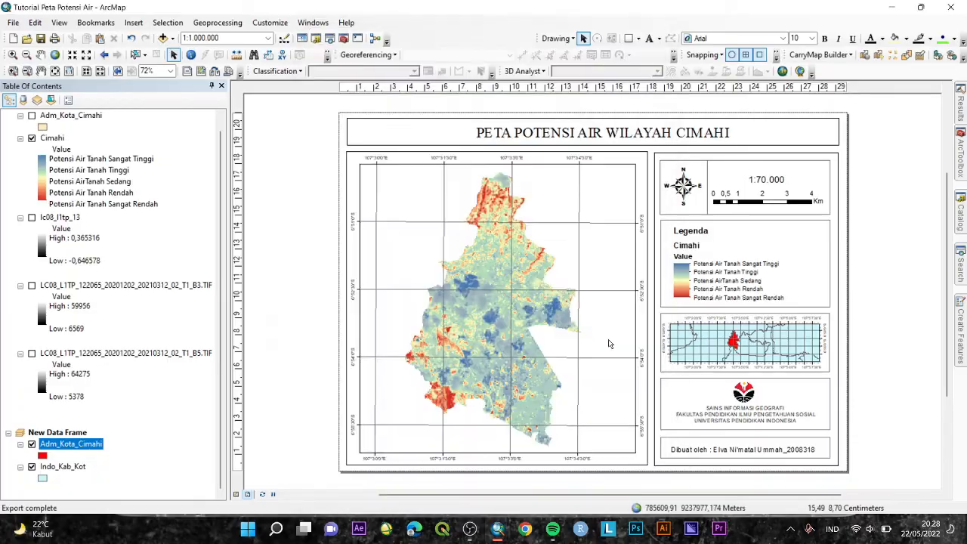